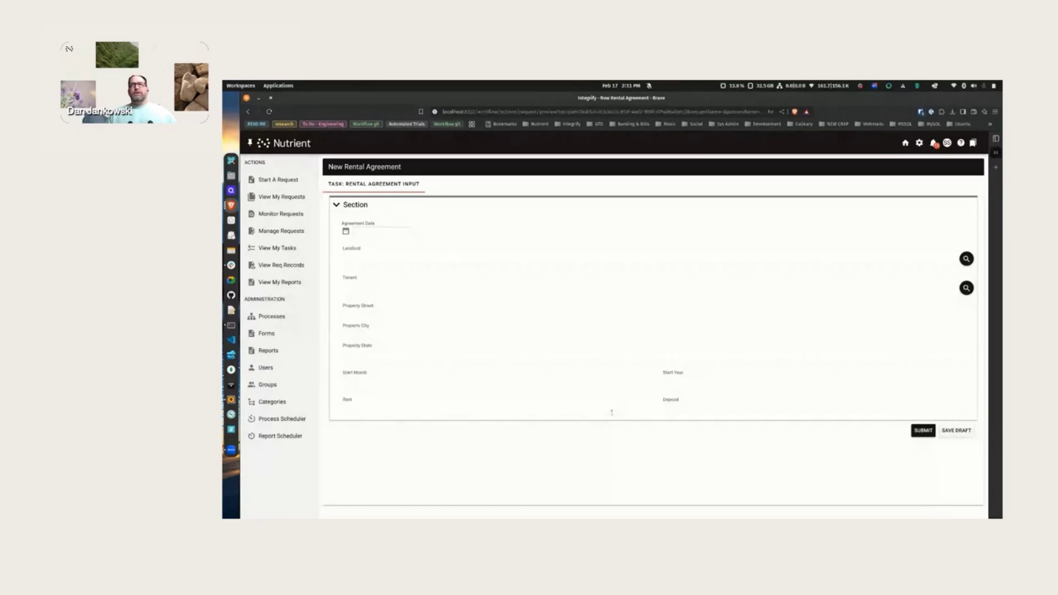
- Set the agreement date to 02/17/2025 and pick the first listed user as landlord, the second as tenant
{"action": "left_click", "coordinate": [346, 232]}
{"action": "left_click", "coordinate": [374, 291]}
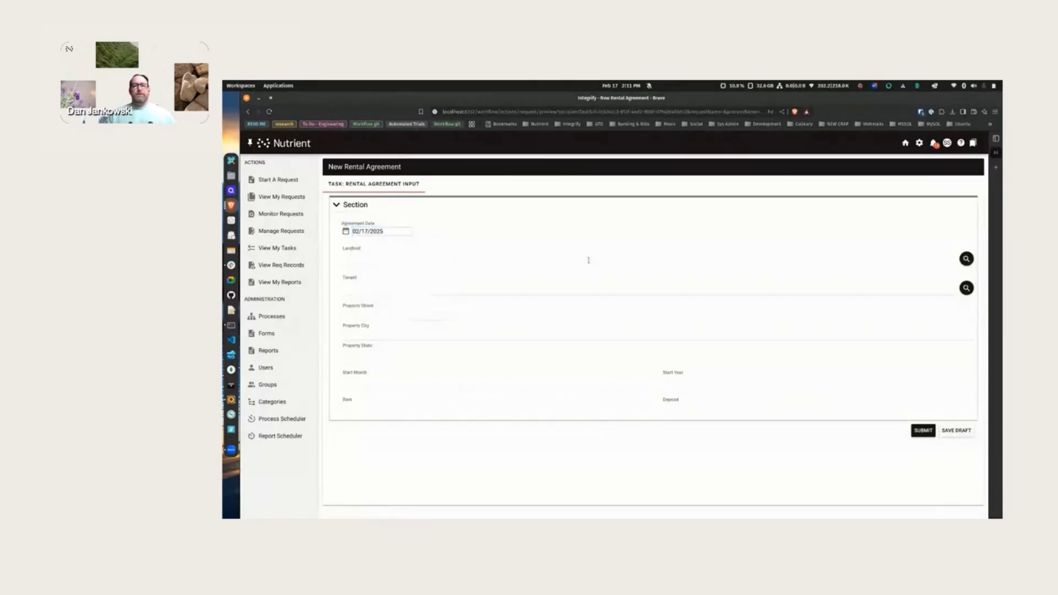
{"action": "left_click", "coordinate": [966, 259]}
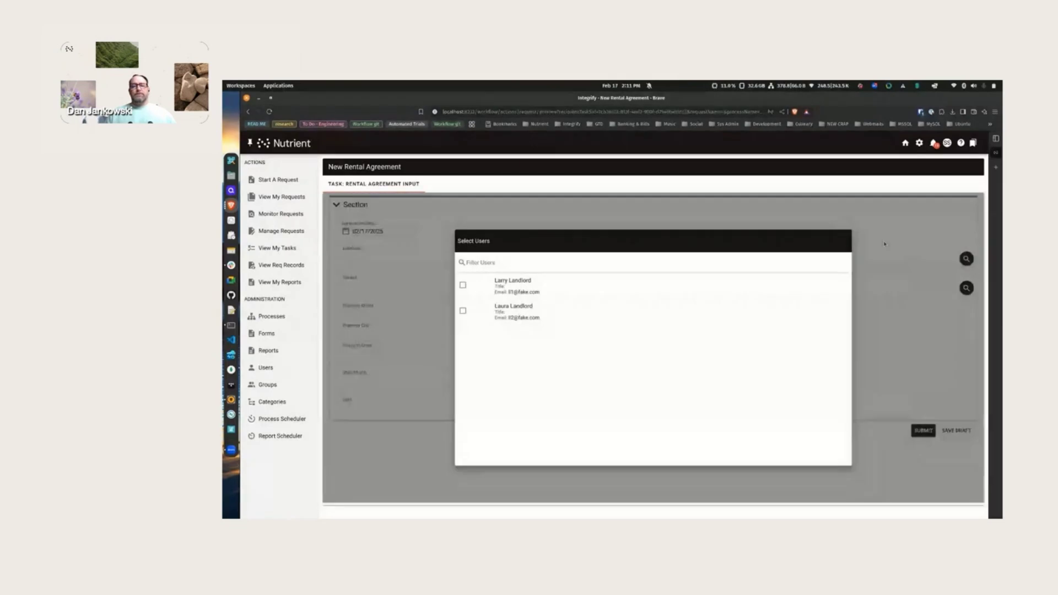
{"action": "left_click", "coordinate": [462, 285]}
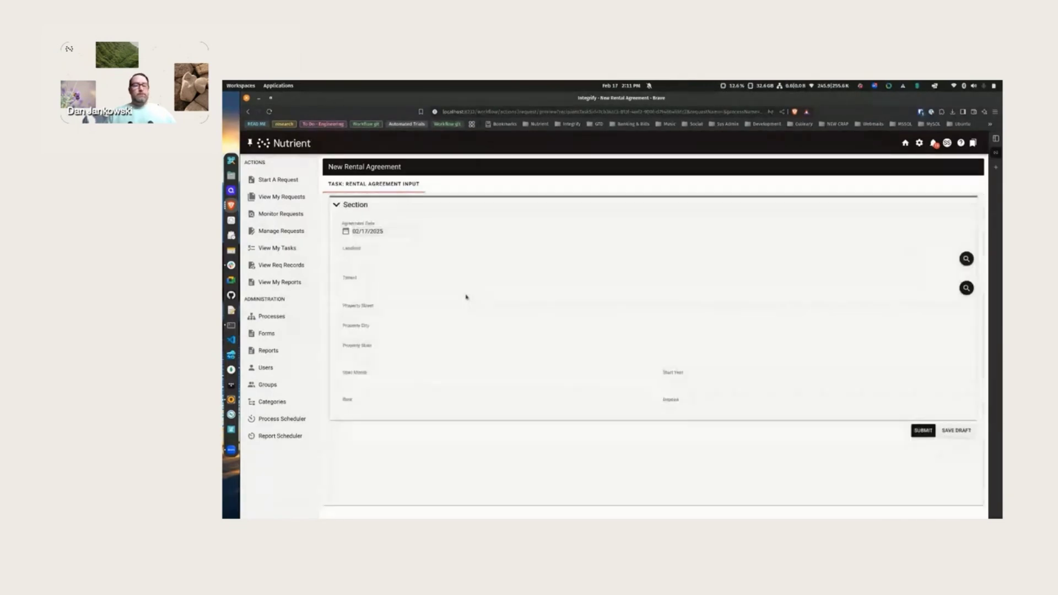
{"action": "left_click", "coordinate": [966, 302]}
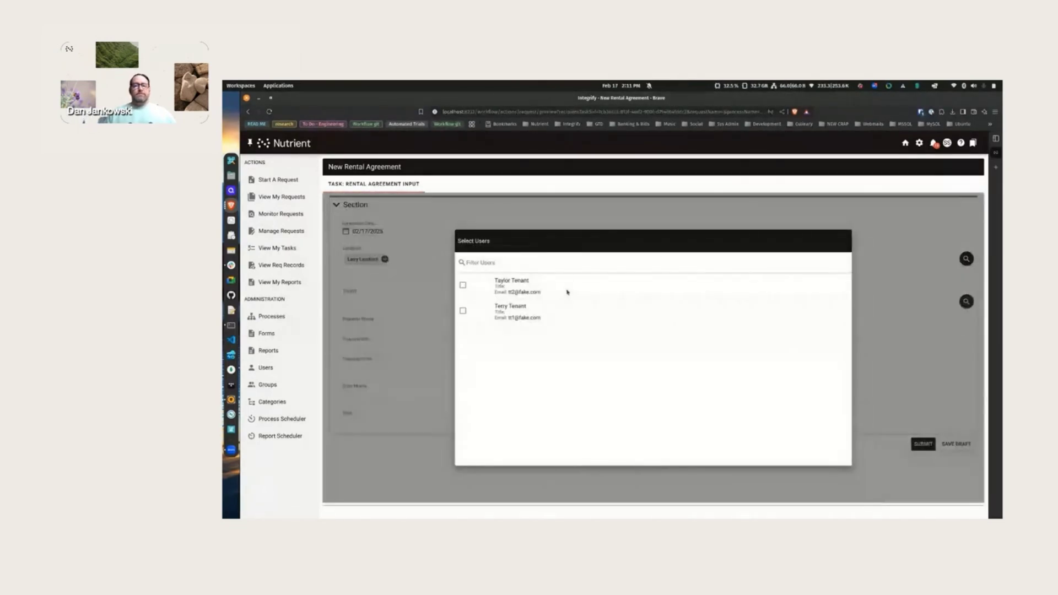
{"action": "left_click", "coordinate": [463, 311]}
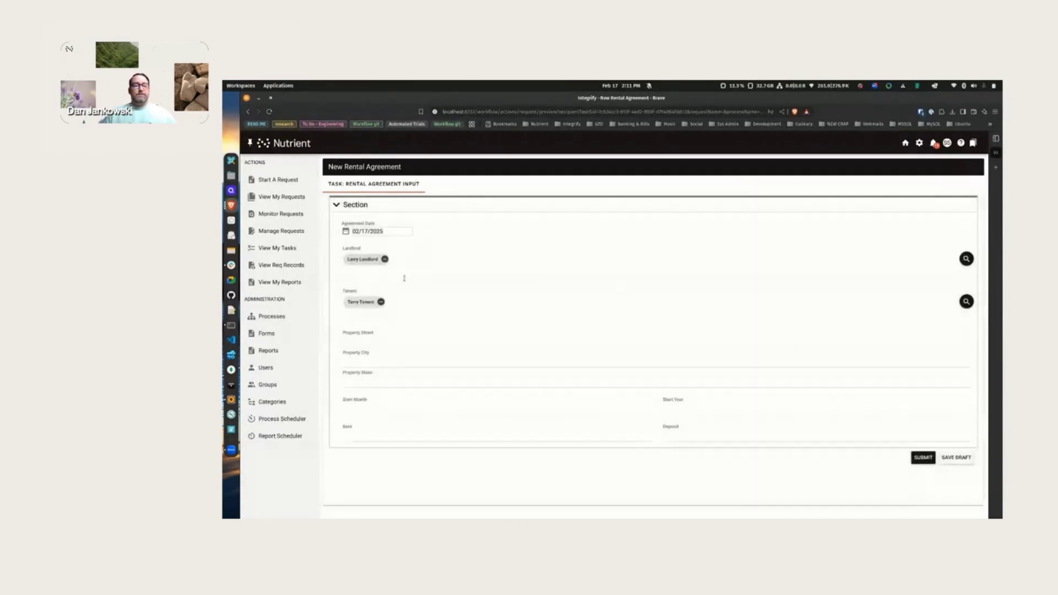
- Enter the property address 1234 Happy Street, Pretty City, Oh
{"action": "left_click", "coordinate": [403, 339]}
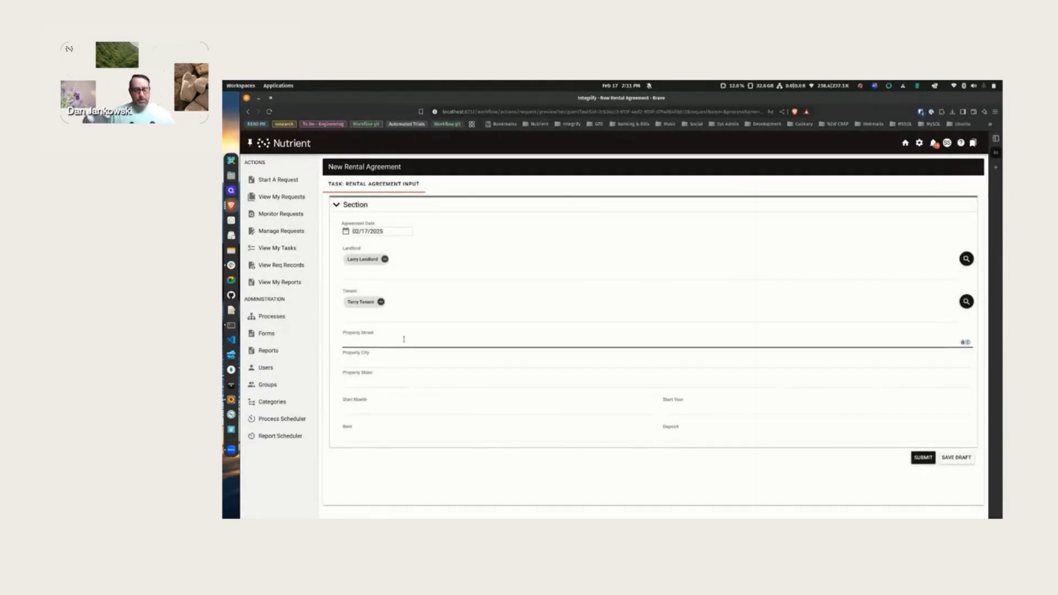
{"action": "type", "text": "1"}
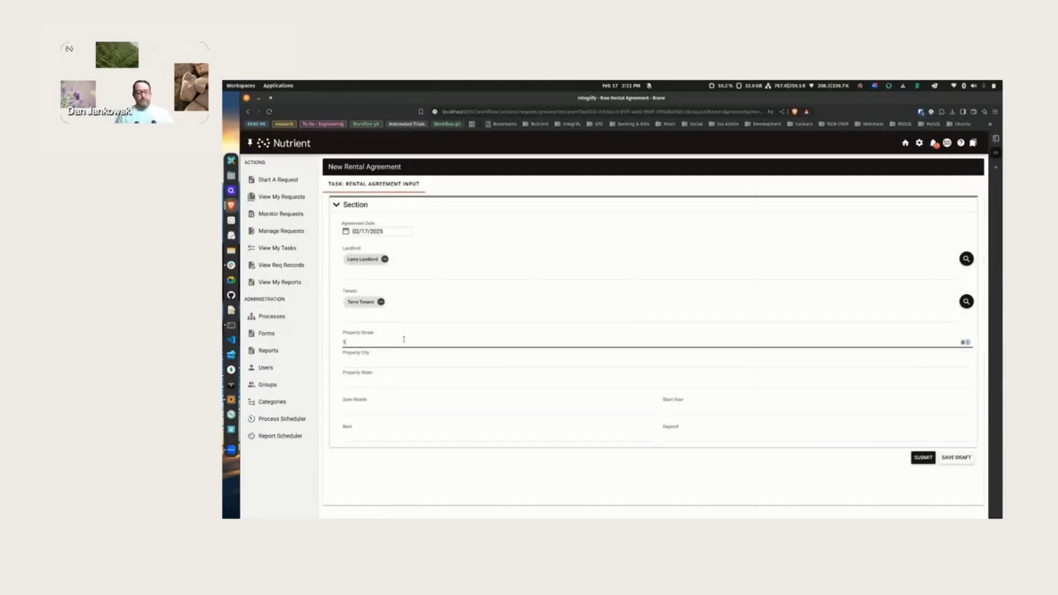
{"action": "type", "text": "234 Happy Street"}
{"action": "key", "text": "Tab"}
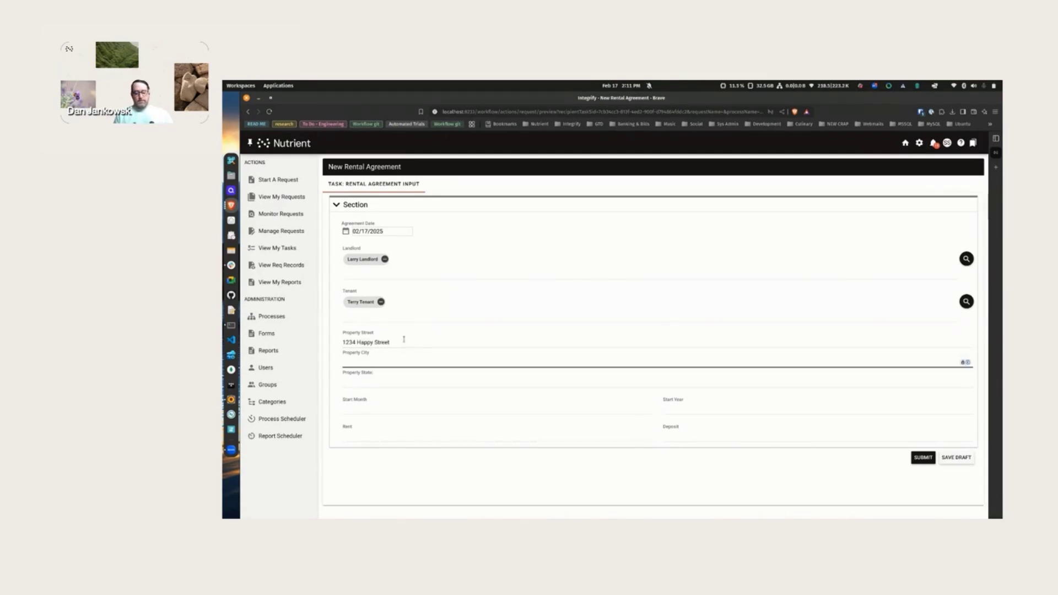
{"action": "type", "text": "Pretty City"}
{"action": "key", "text": "Tab"}
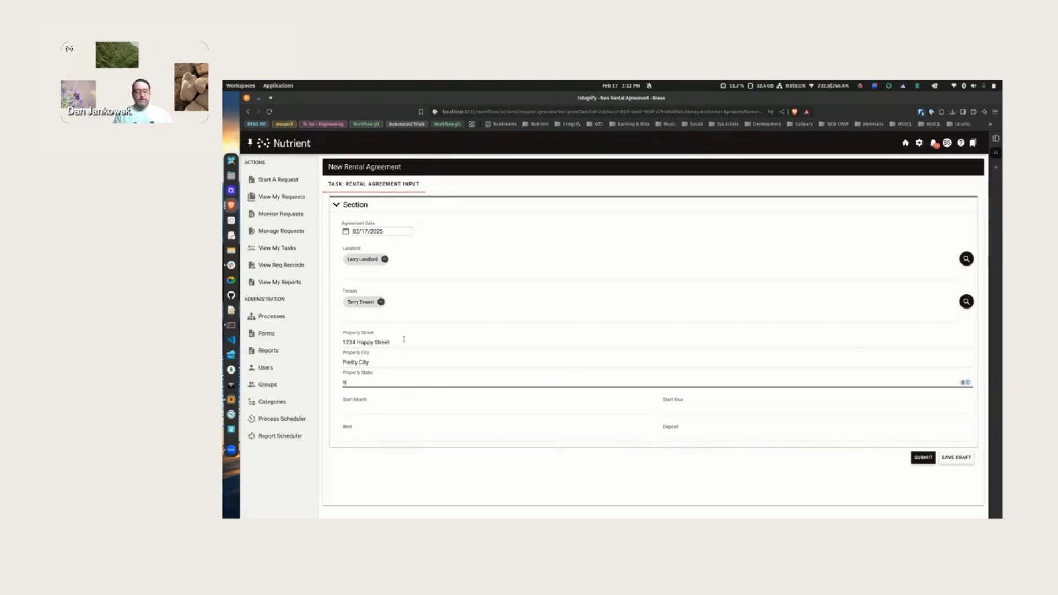
{"action": "type", "text": "Ohio"}
{"action": "key", "text": "Tab"}
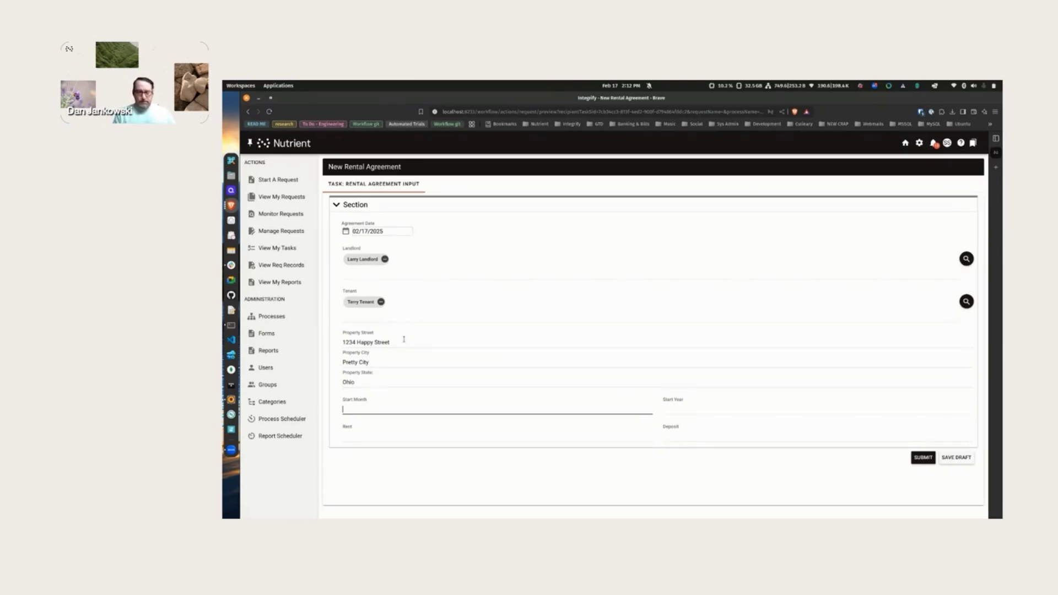
- Enter a March 2025 start, $800.00 rent and $1,600.00 deposit, then submit the form
{"action": "type", "text": "arch"}
{"action": "key", "text": "Tab"}
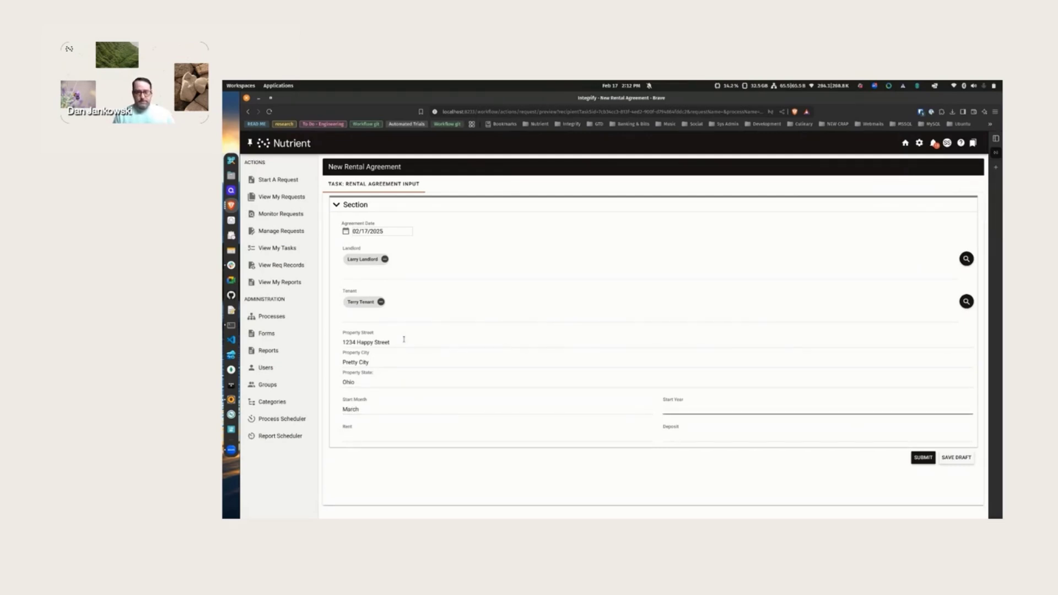
{"action": "type", "text": "2025"}
{"action": "key", "text": "Tab"}
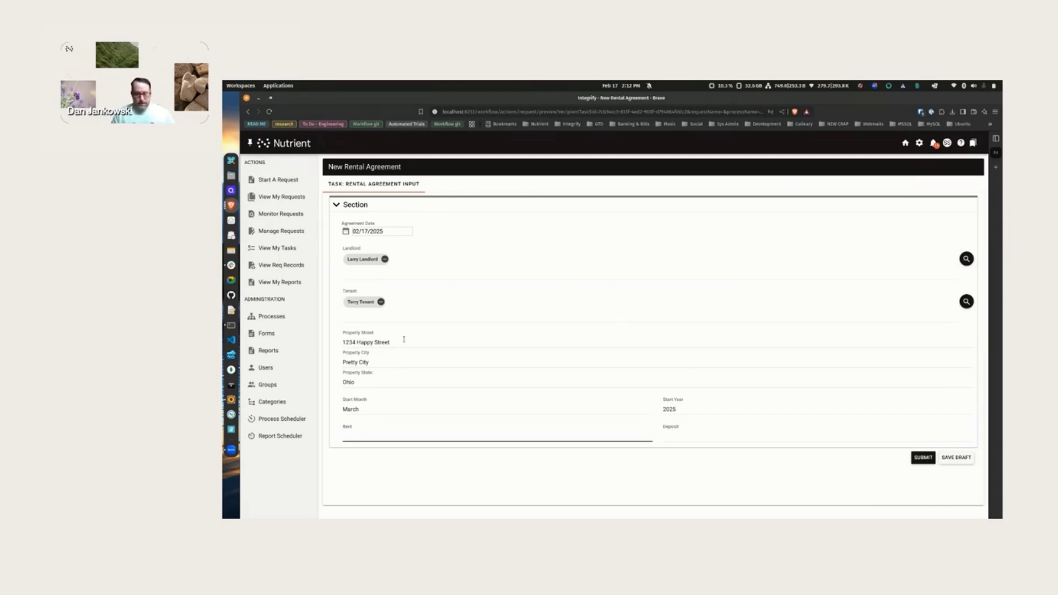
{"action": "type", "text": "800"}
{"action": "key", "text": "Tab"}
{"action": "type", "text": "1600"}
{"action": "key", "text": "Tab"}
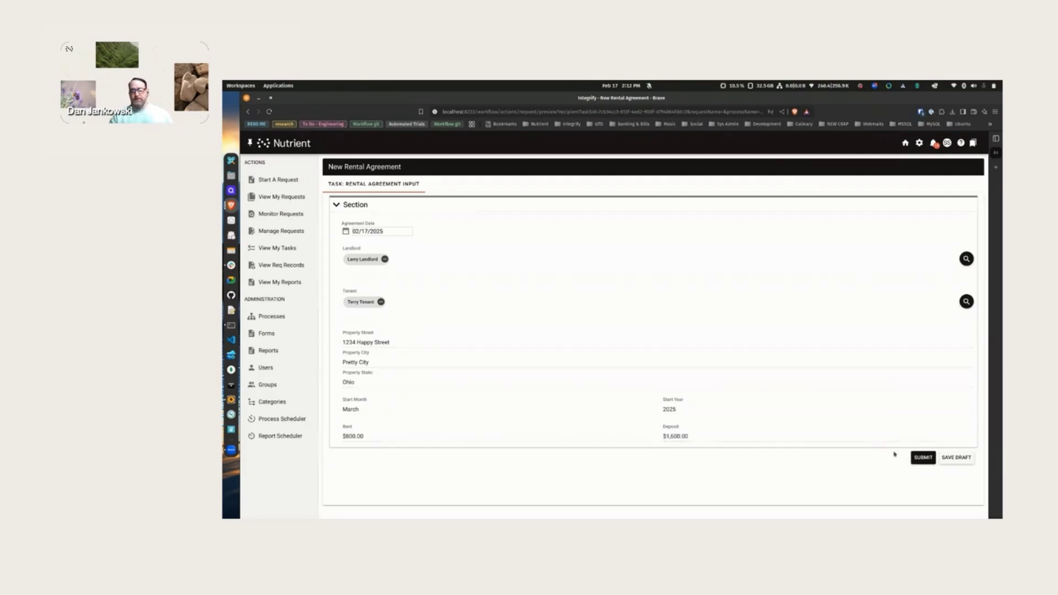
{"action": "left_click", "coordinate": [927, 458]}
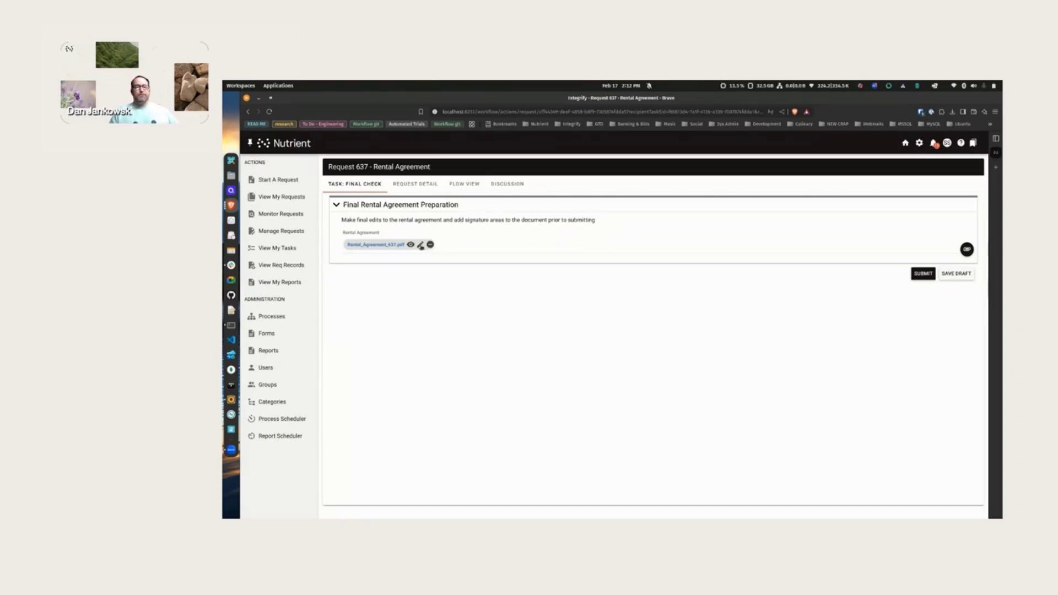
- Open Rental_Agreement_637.pdf from Request 637's Final Check task in Document Preview
{"action": "left_click", "coordinate": [420, 244]}
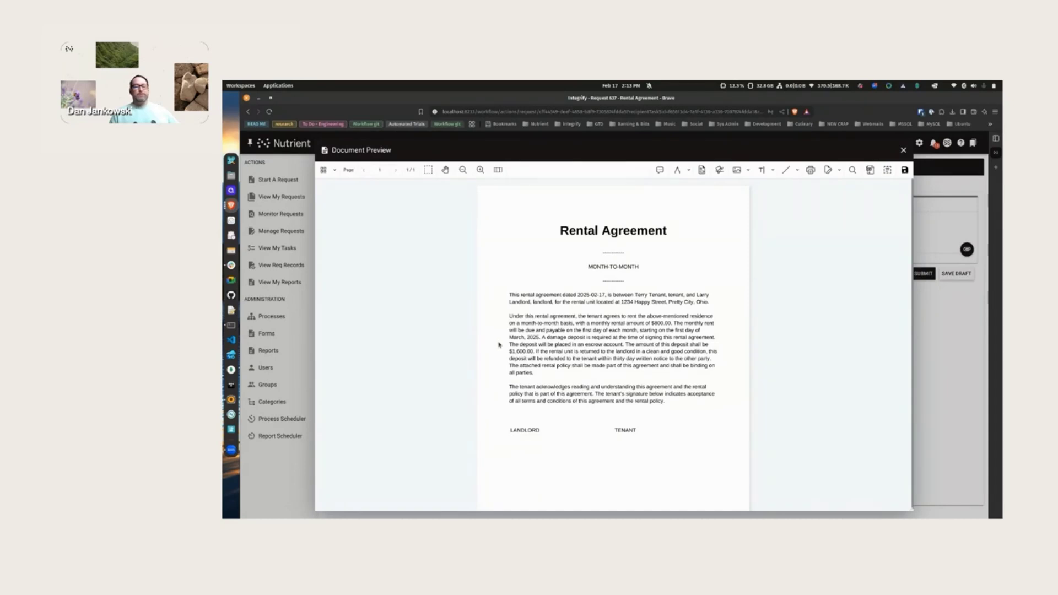
- Place signature form fields below the LANDLORD and TENANT lines and save them into Rental_Agreement_637.pdf
{"action": "left_click_drag", "start_coordinate": [509, 337], "coordinate": [538, 337]}
{"action": "left_click", "coordinate": [726, 283]}
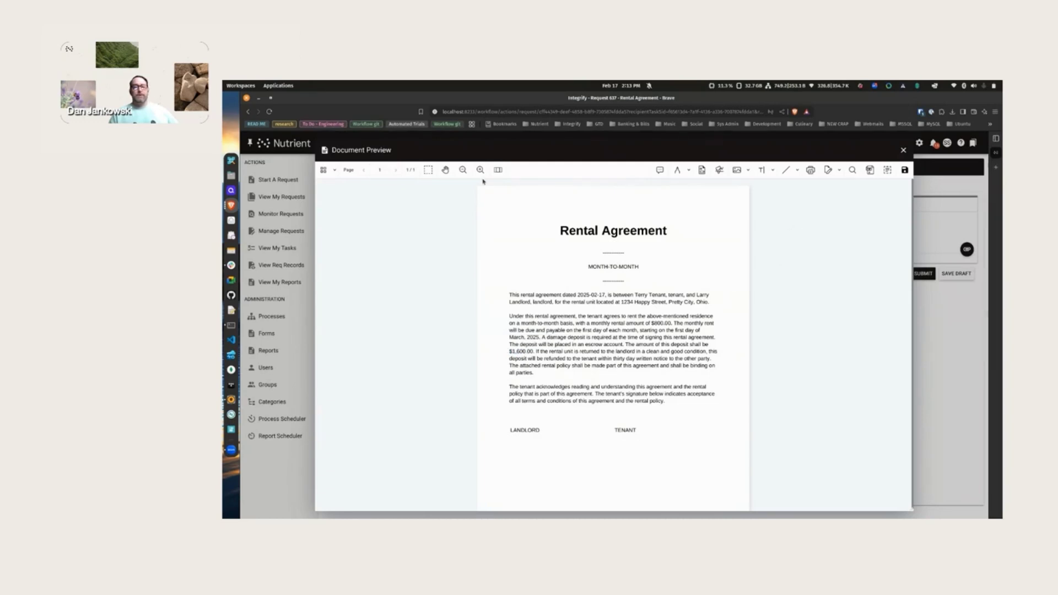
{"action": "left_click", "coordinate": [702, 169]}
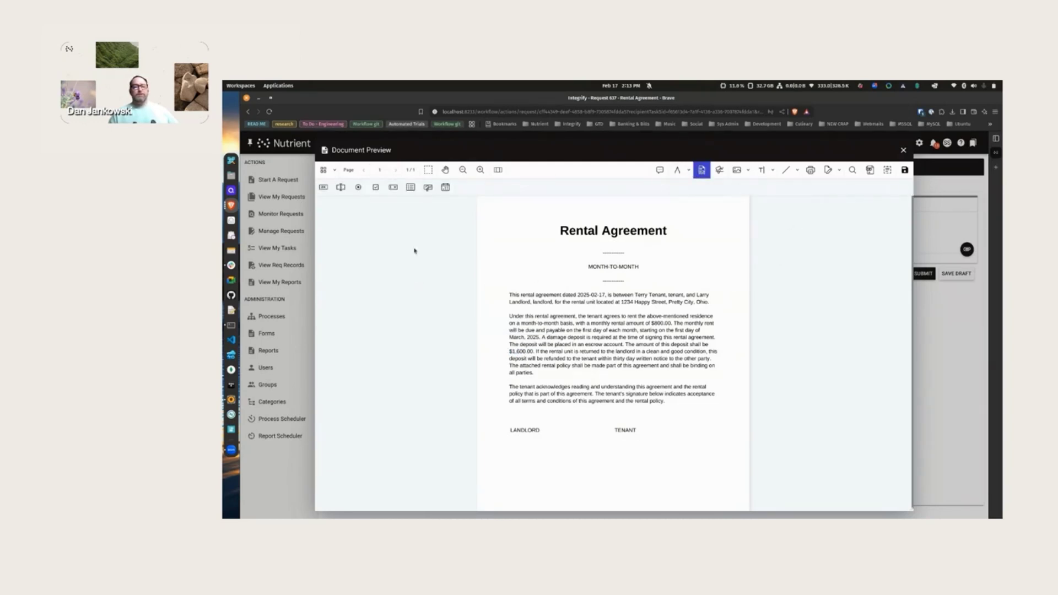
{"action": "left_click", "coordinate": [427, 187]}
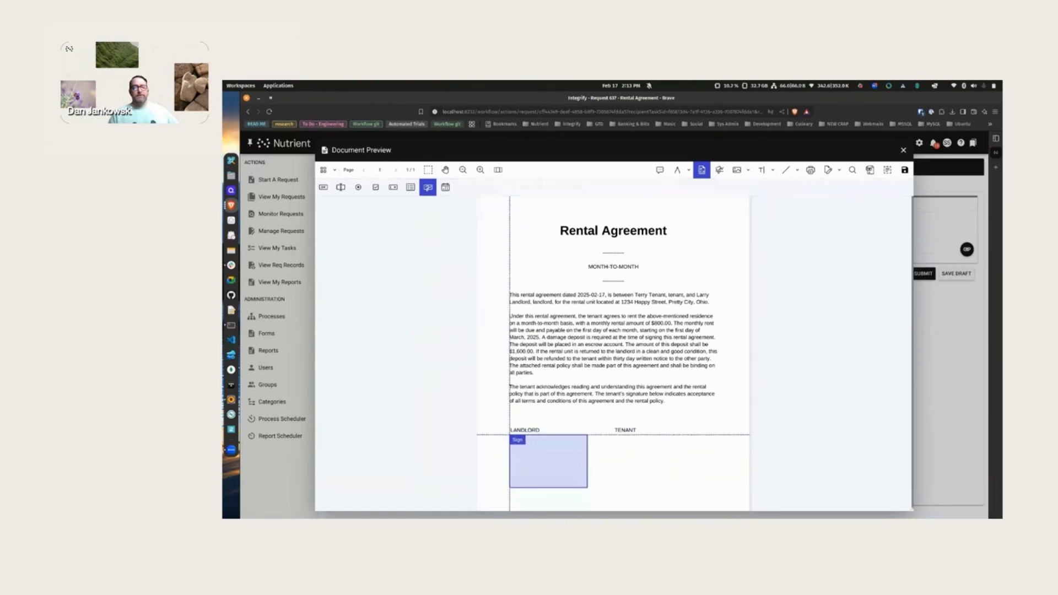
{"action": "left_click", "coordinate": [508, 435]}
{"action": "left_click", "coordinate": [428, 187]}
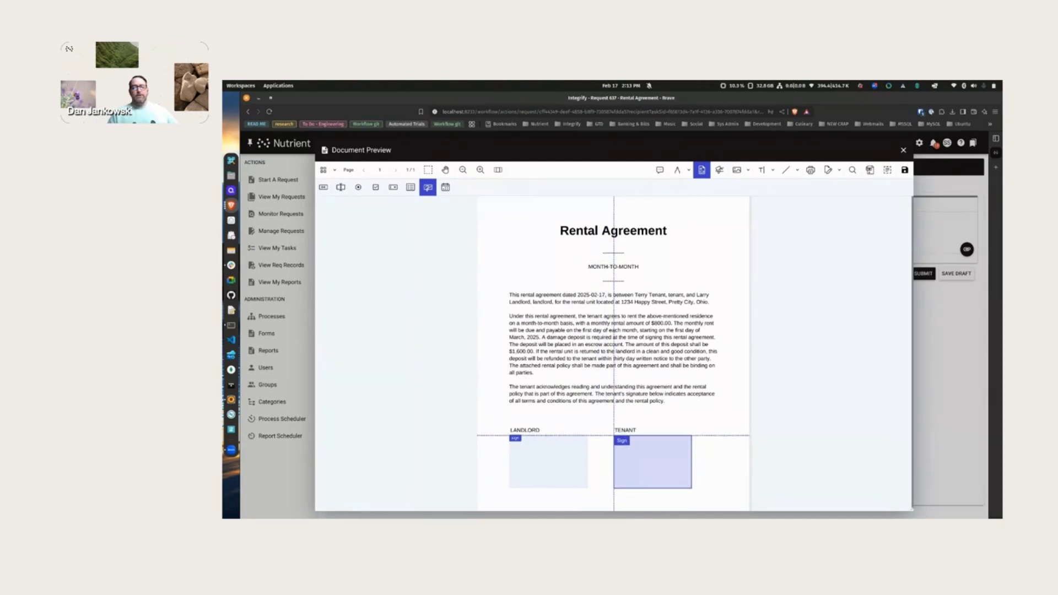
{"action": "left_click", "coordinate": [614, 435]}
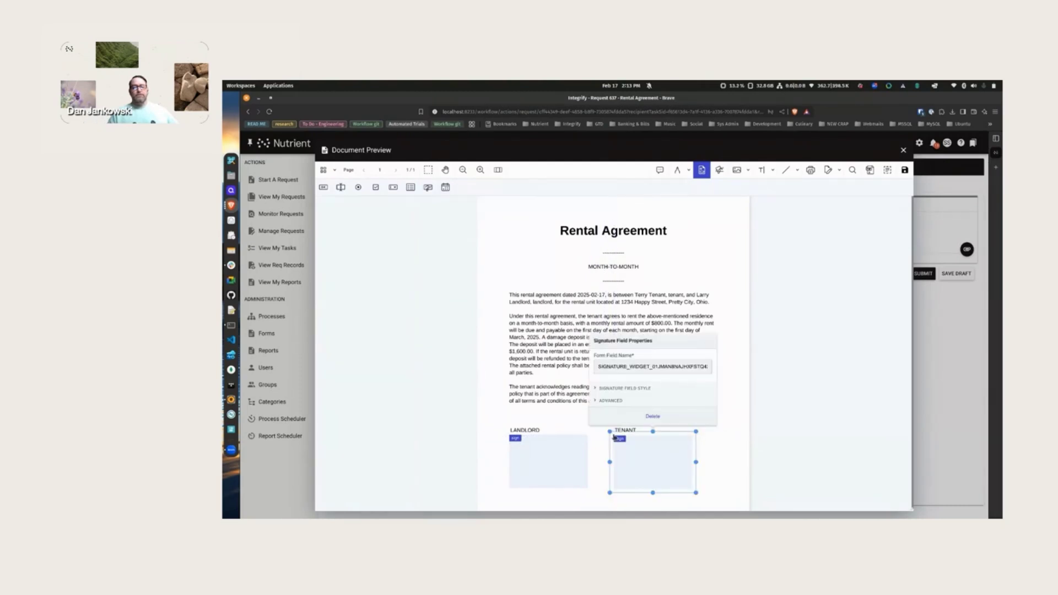
{"action": "left_click", "coordinate": [803, 255]}
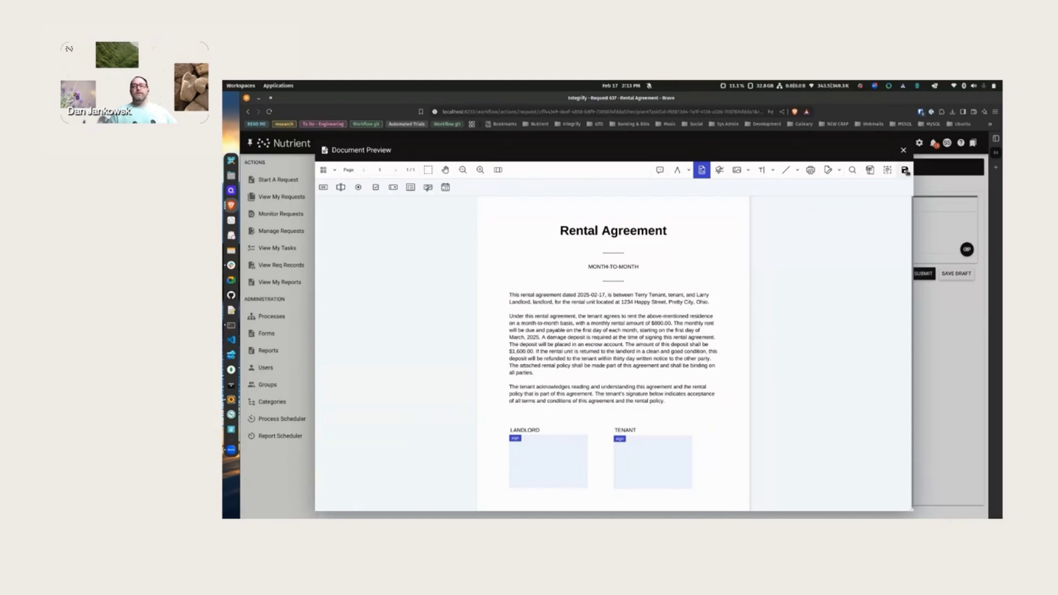
{"action": "left_click", "coordinate": [904, 170]}
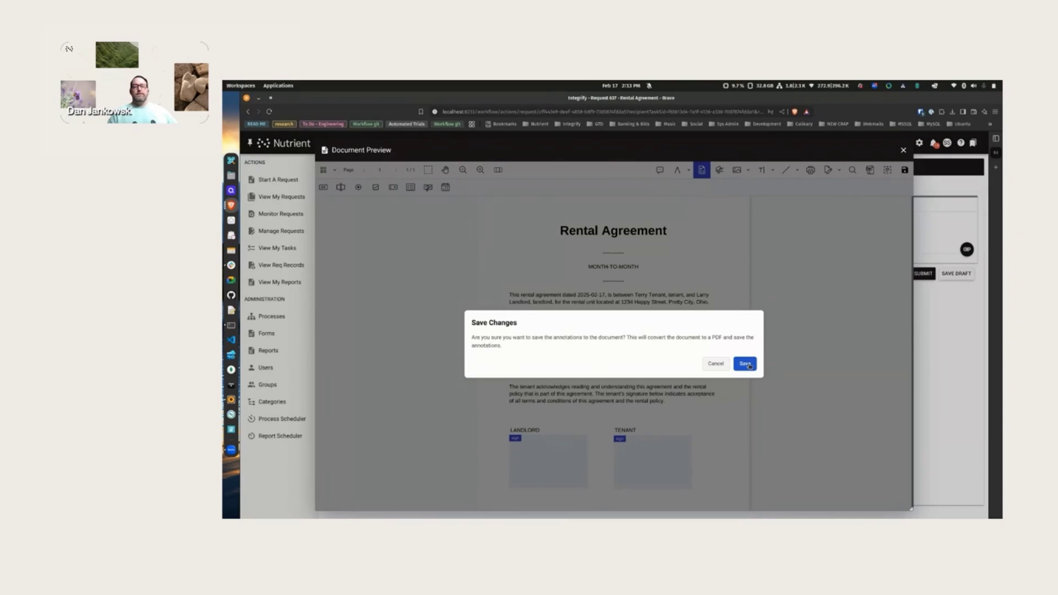
{"action": "left_click", "coordinate": [745, 364]}
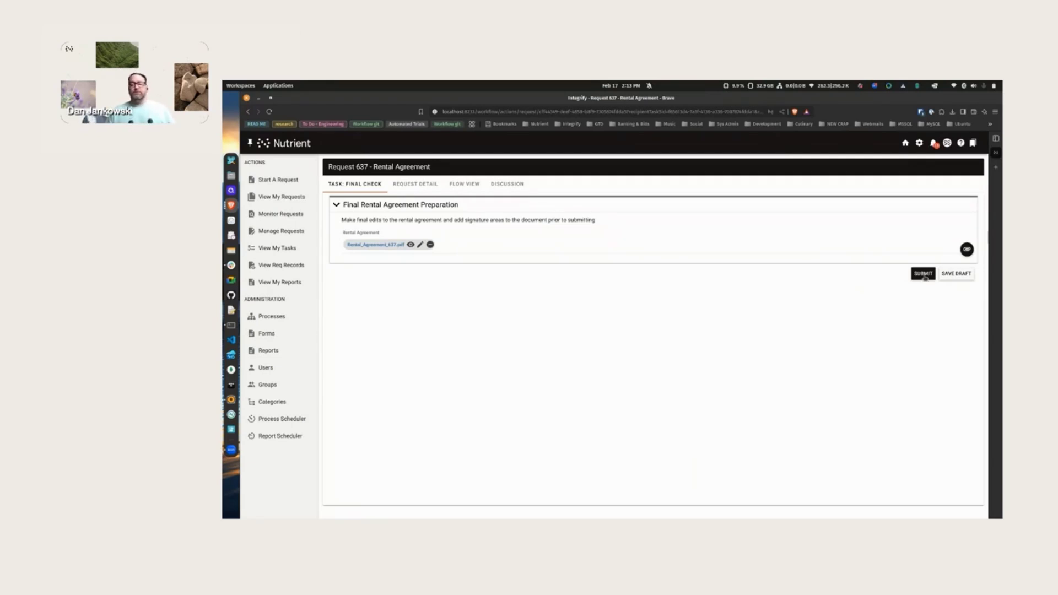
- Submit the Final Check task and switch to the landlord's My Tasks browser window
{"action": "left_click", "coordinate": [923, 274]}
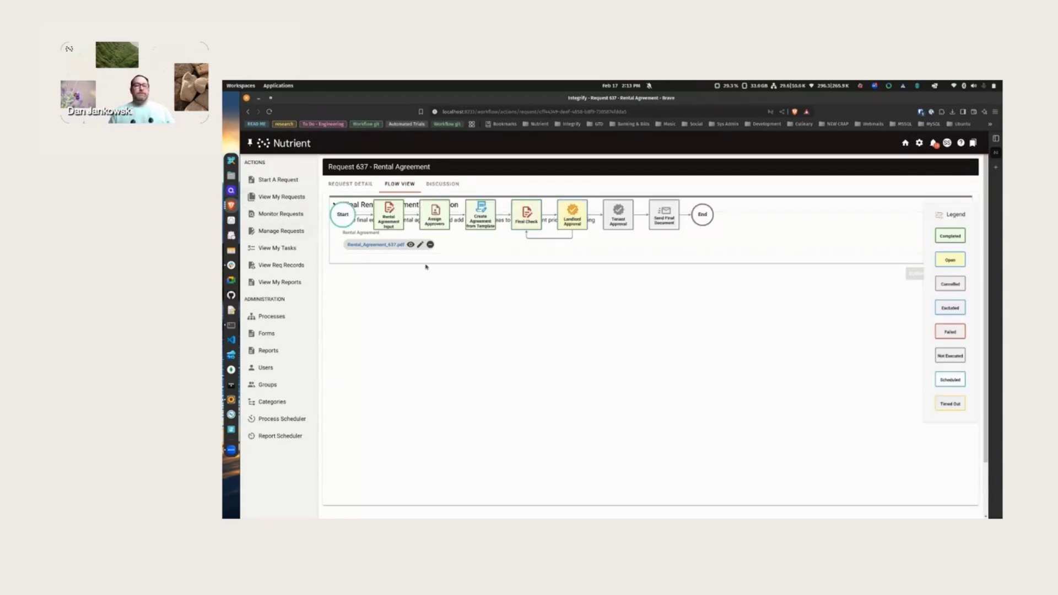
{"action": "right_click", "coordinate": [231, 207]}
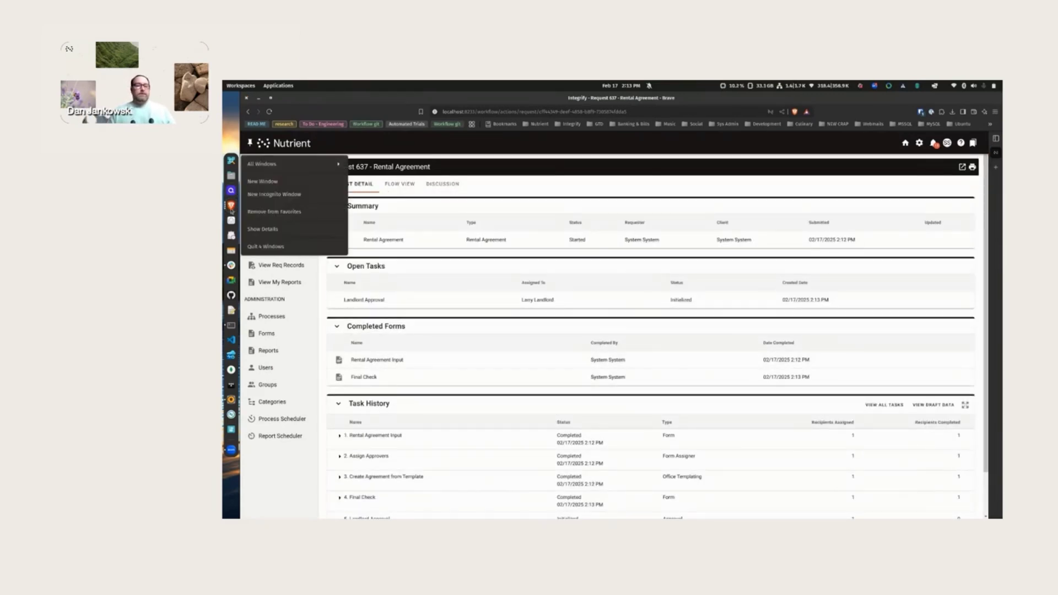
{"action": "left_click", "coordinate": [277, 164]}
{"action": "left_click", "coordinate": [279, 166]}
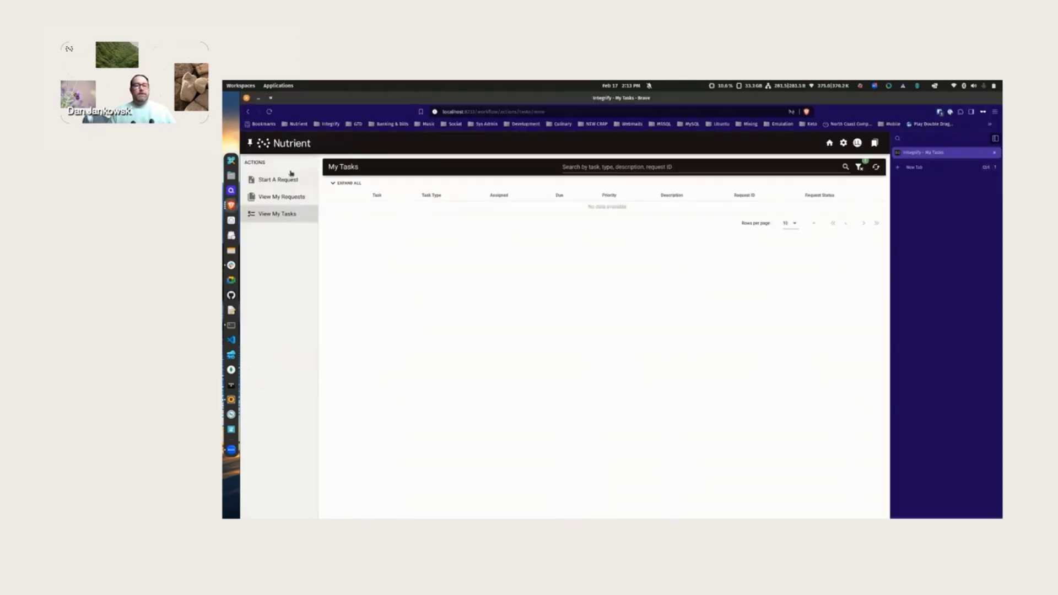
- Refresh the task list, open Request 637's Landlord Approval task and preview the rental agreement PDF
{"action": "left_click", "coordinate": [876, 168]}
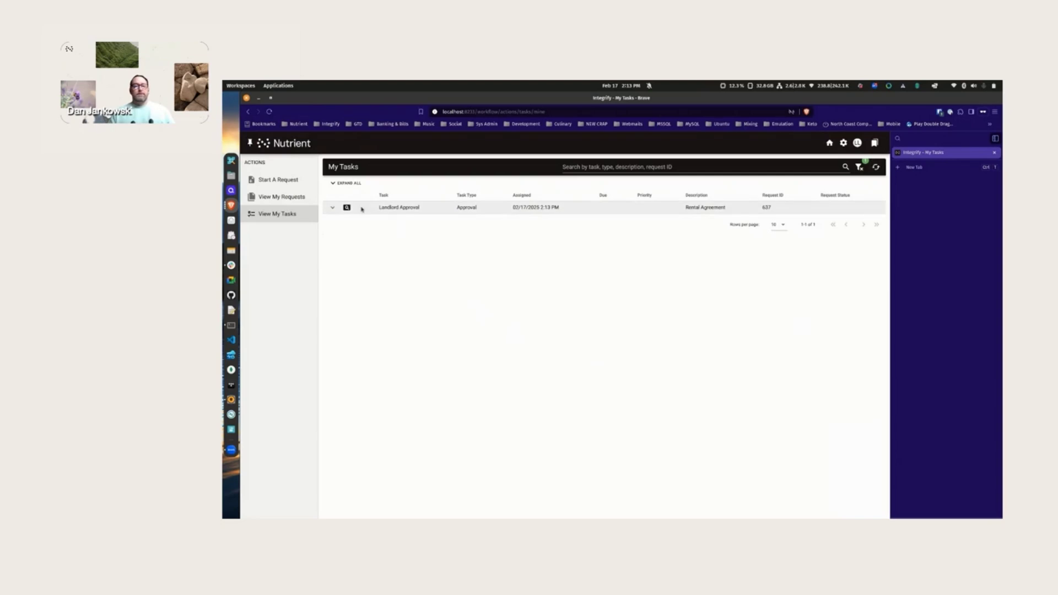
{"action": "left_click", "coordinate": [346, 208]}
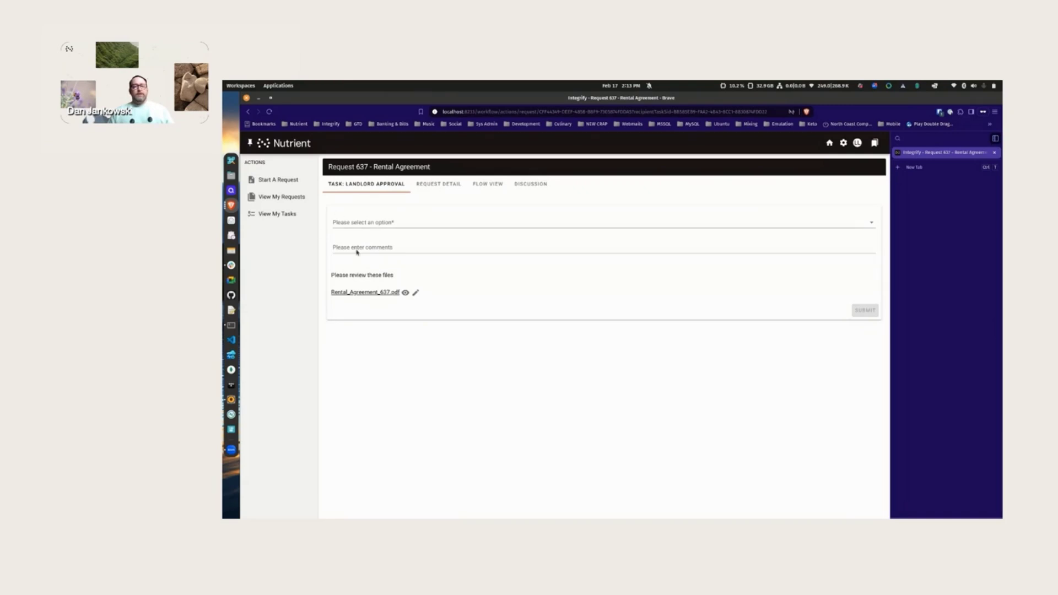
{"action": "left_click", "coordinate": [416, 293]}
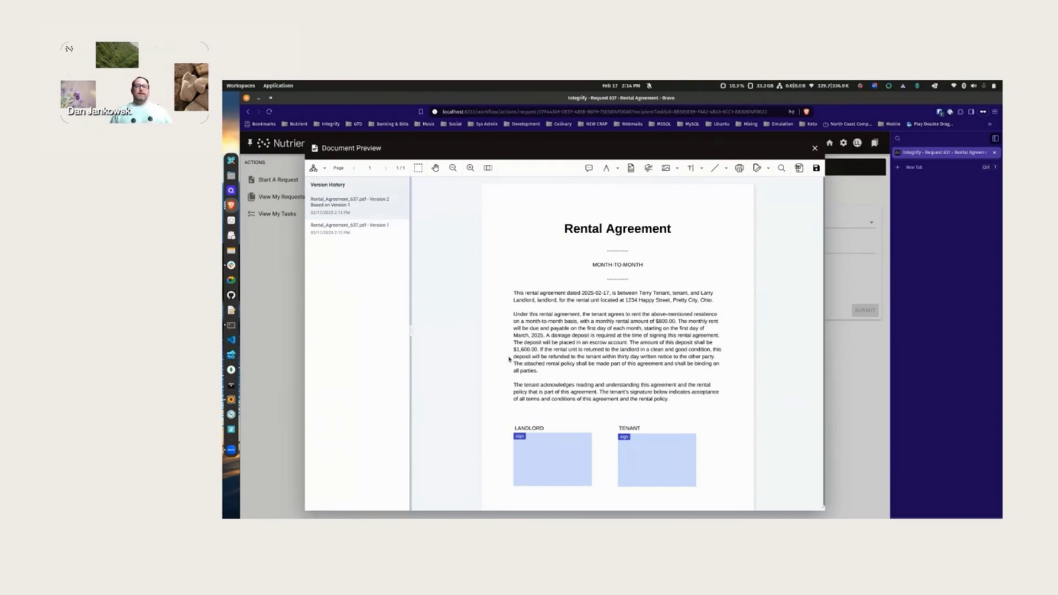
{"action": "double_click", "coordinate": [682, 328]}
{"action": "left_click", "coordinate": [682, 328]}
{"action": "left_click", "coordinate": [673, 328]}
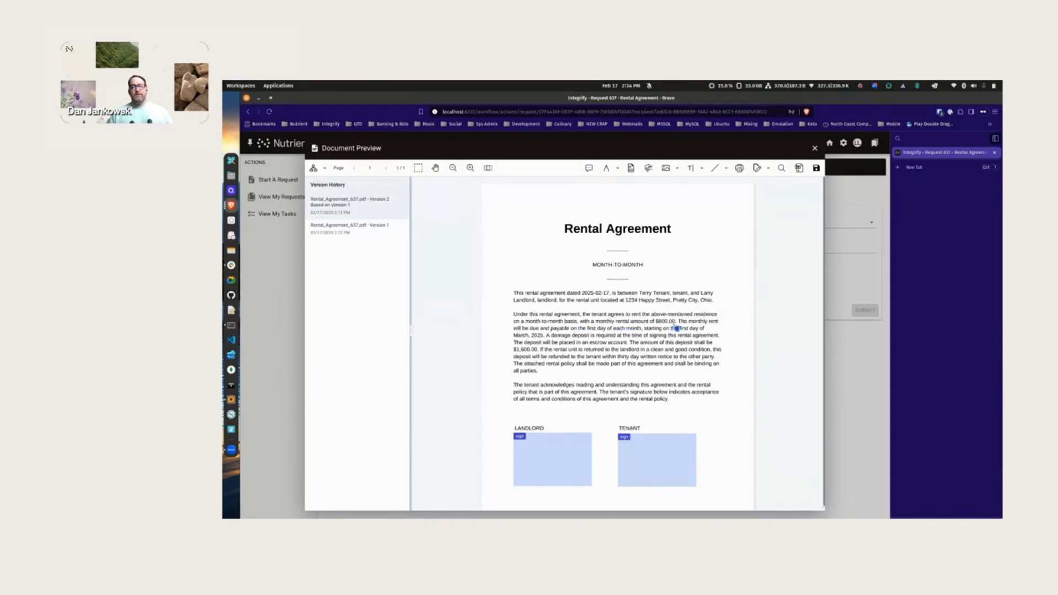
{"action": "left_click_drag", "start_coordinate": [673, 327], "coordinate": [678, 328]}
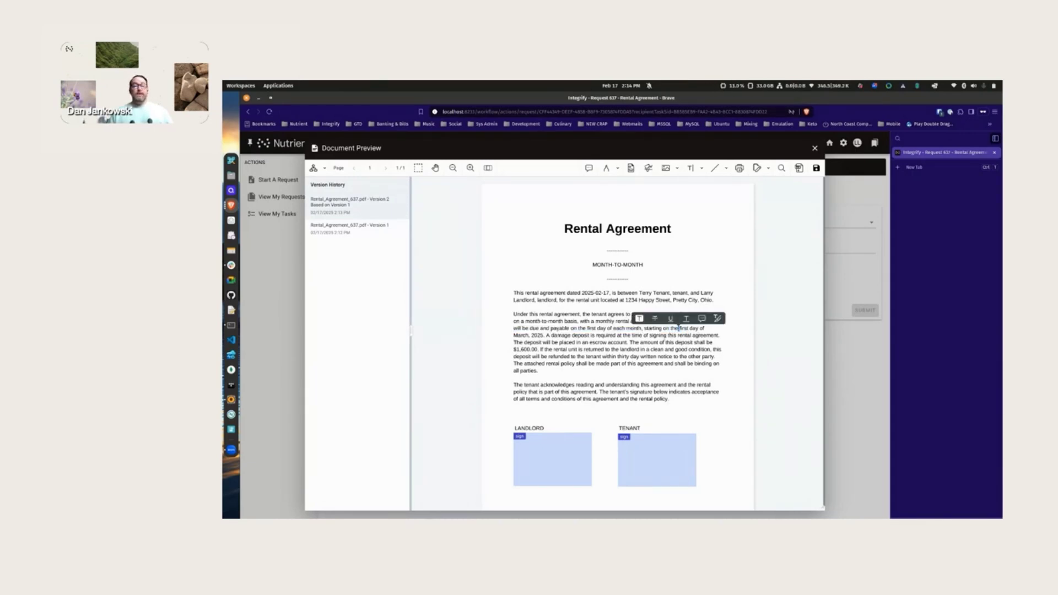
{"action": "left_click", "coordinate": [654, 355]}
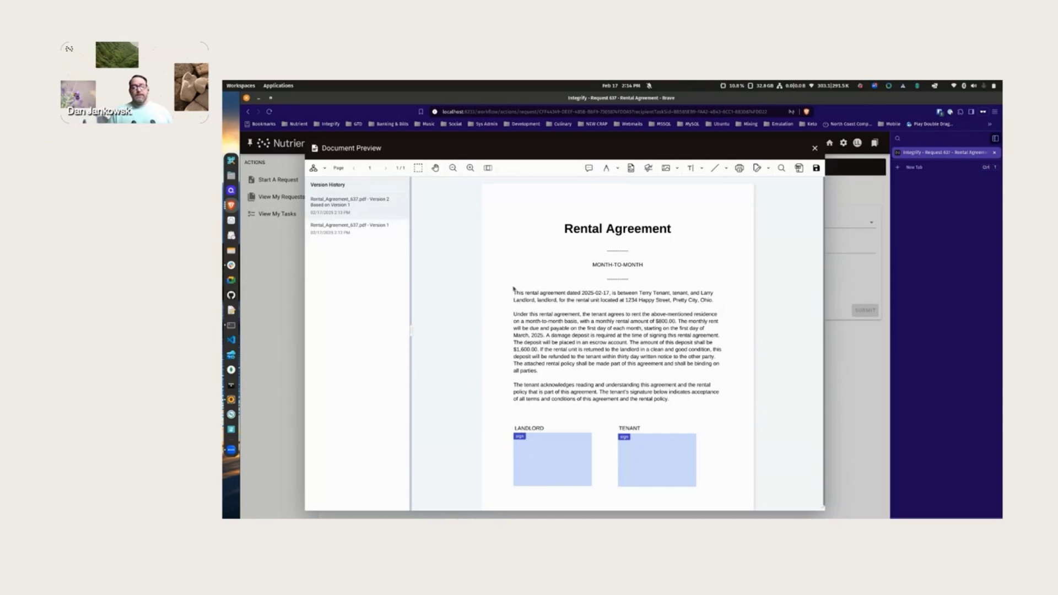
{"action": "left_click", "coordinate": [350, 230]}
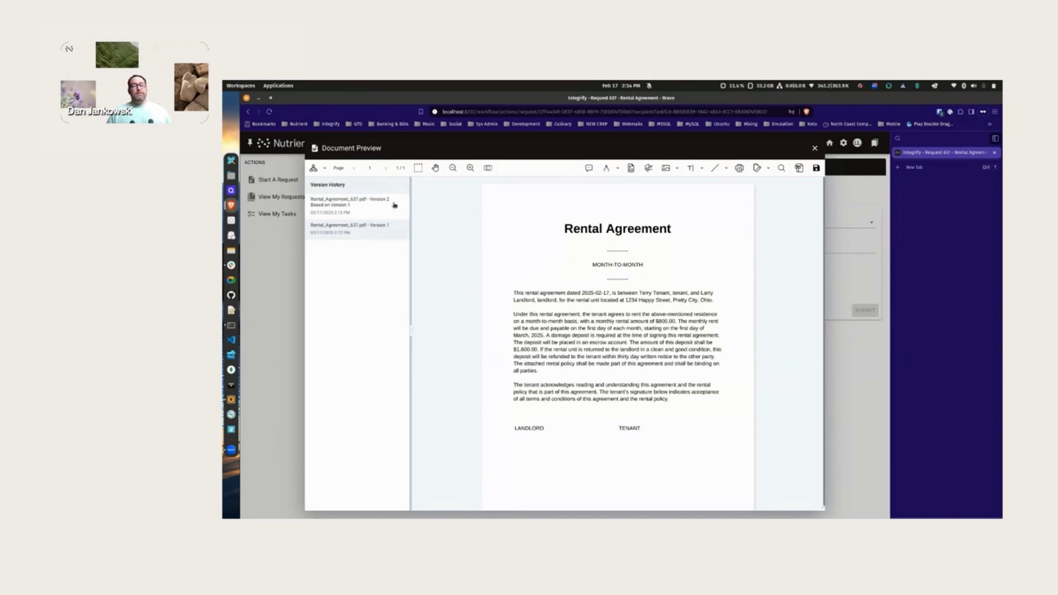
{"action": "left_click", "coordinate": [339, 210]}
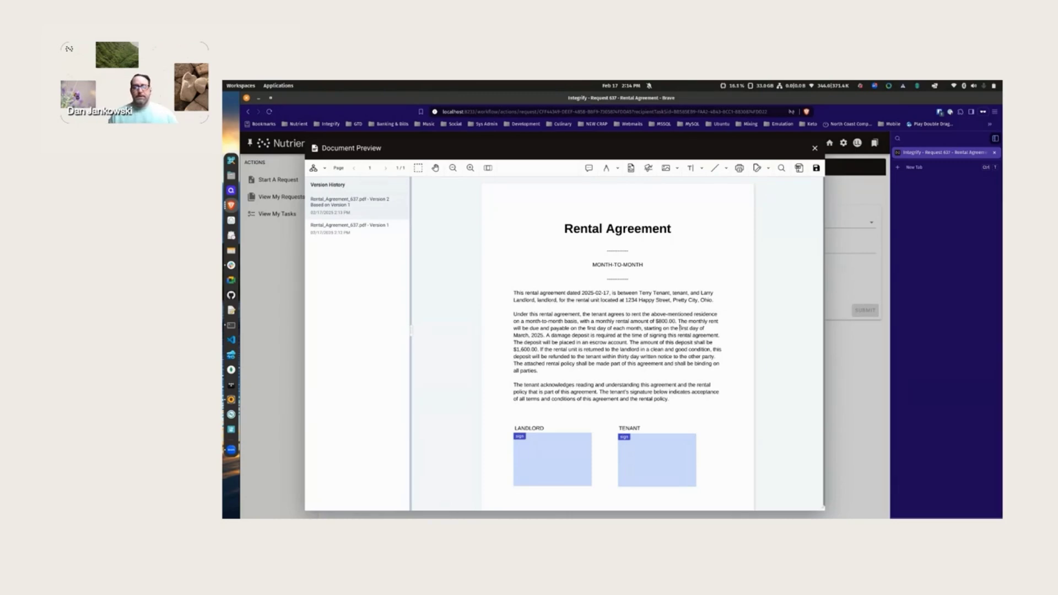
- Comment on "first day": "Please change this to the 15th per agreement with the tenant."
{"action": "left_click_drag", "start_coordinate": [679, 328], "coordinate": [691, 329]}
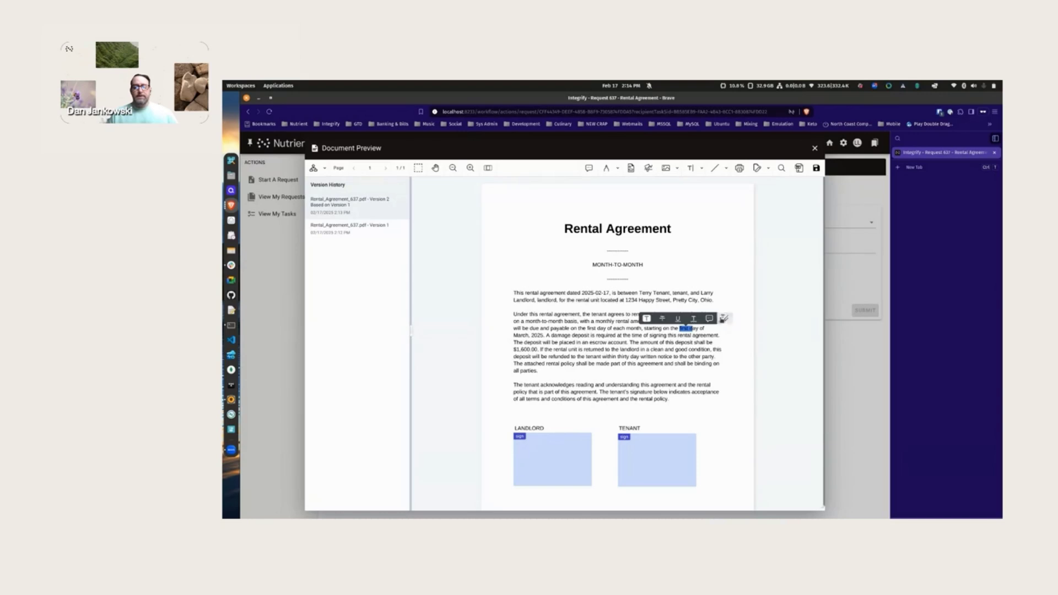
{"action": "left_click", "coordinate": [710, 318]}
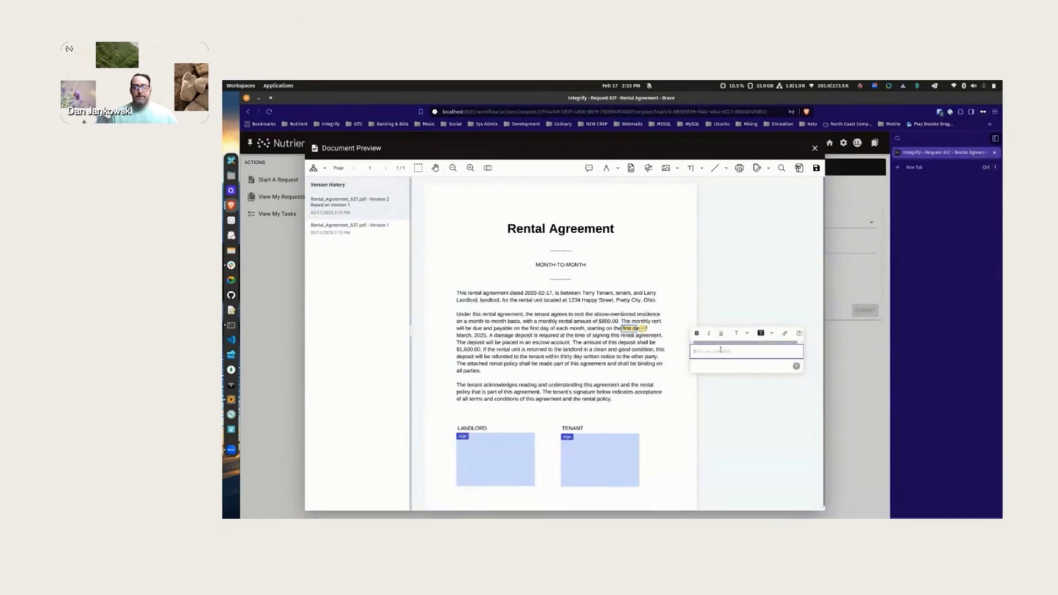
{"action": "type", "text": "Please"}
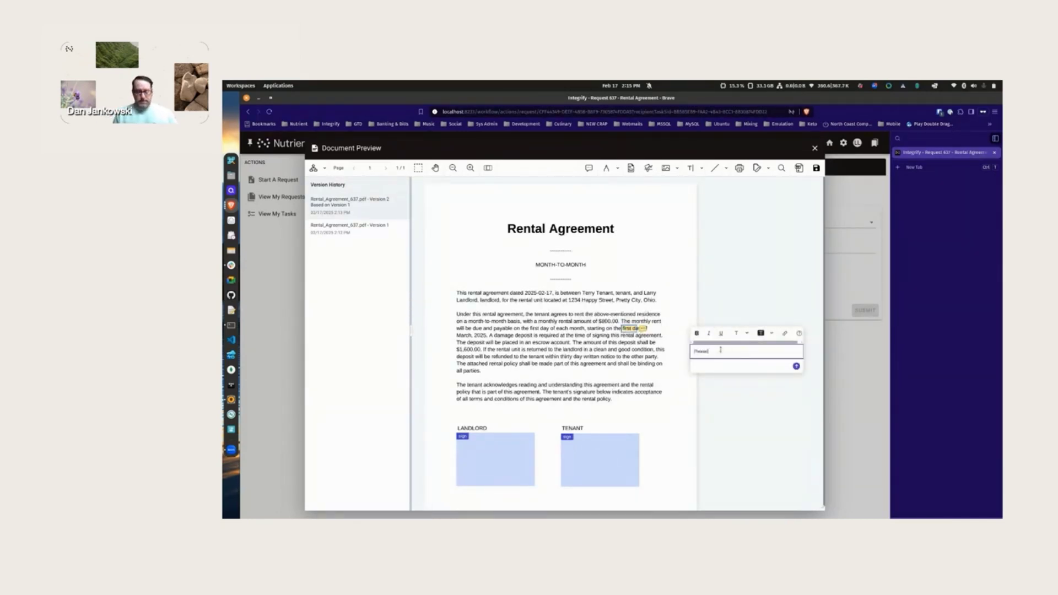
{"action": "type", "text": " change this to the 15th per agreement"}
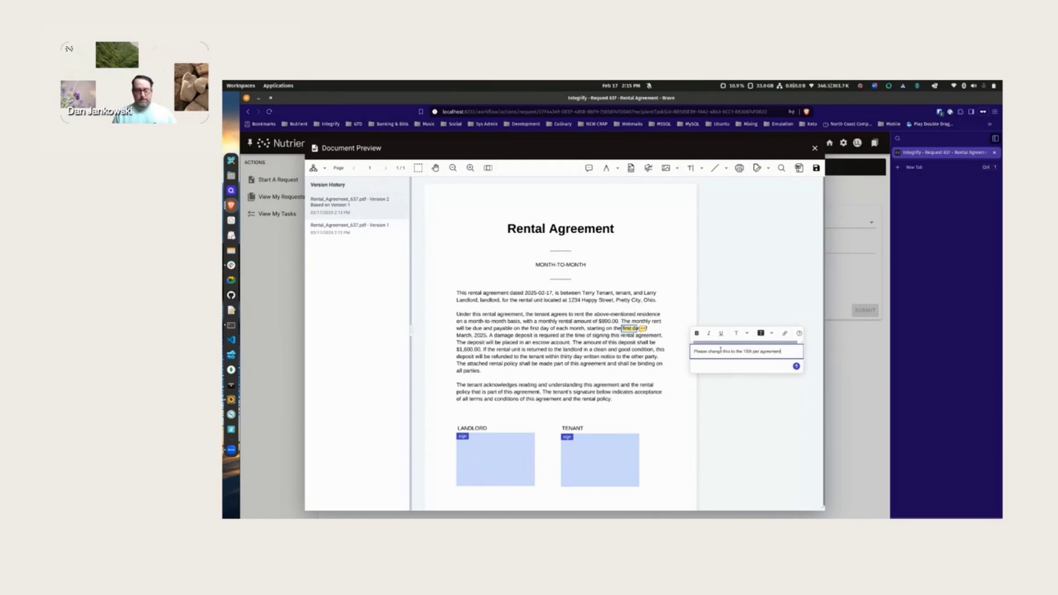
{"action": "type", "text": " with the tenant"}
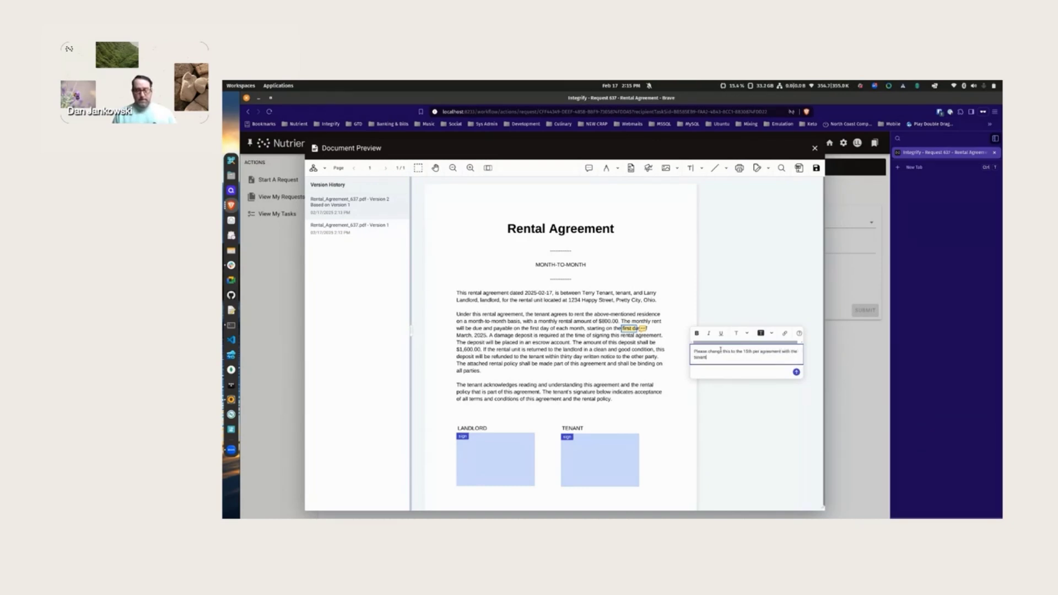
{"action": "left_click", "coordinate": [796, 372]}
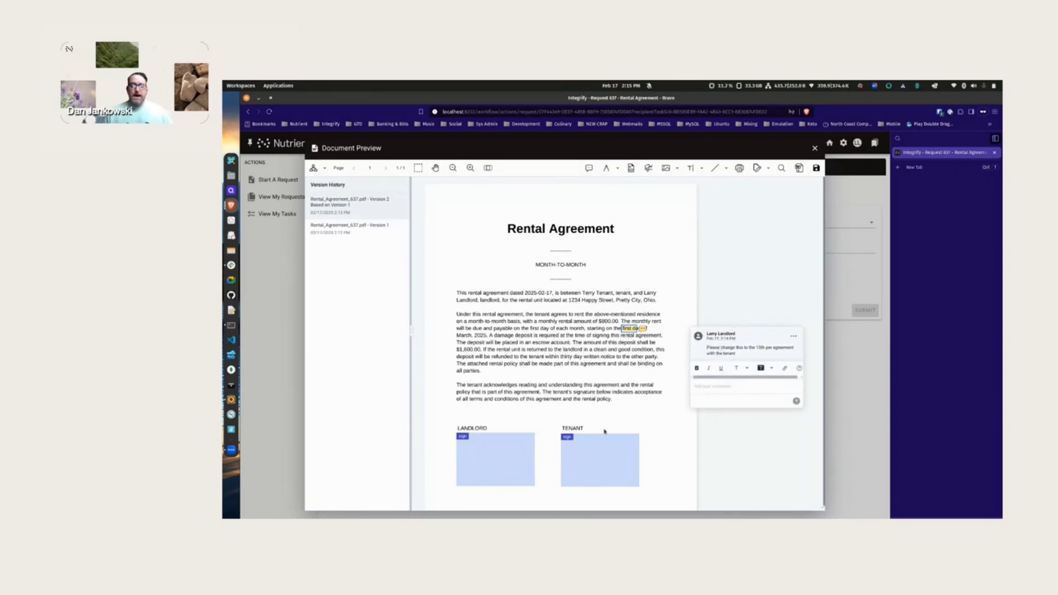
- Save the comment into the agreement PDF
{"action": "left_click", "coordinate": [816, 168]}
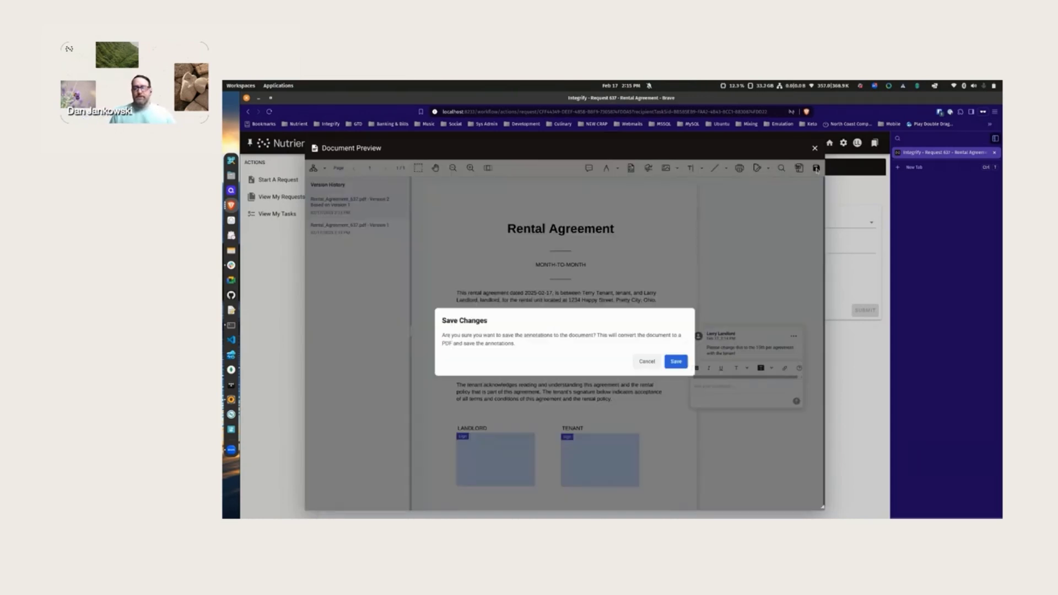
{"action": "left_click", "coordinate": [676, 361]}
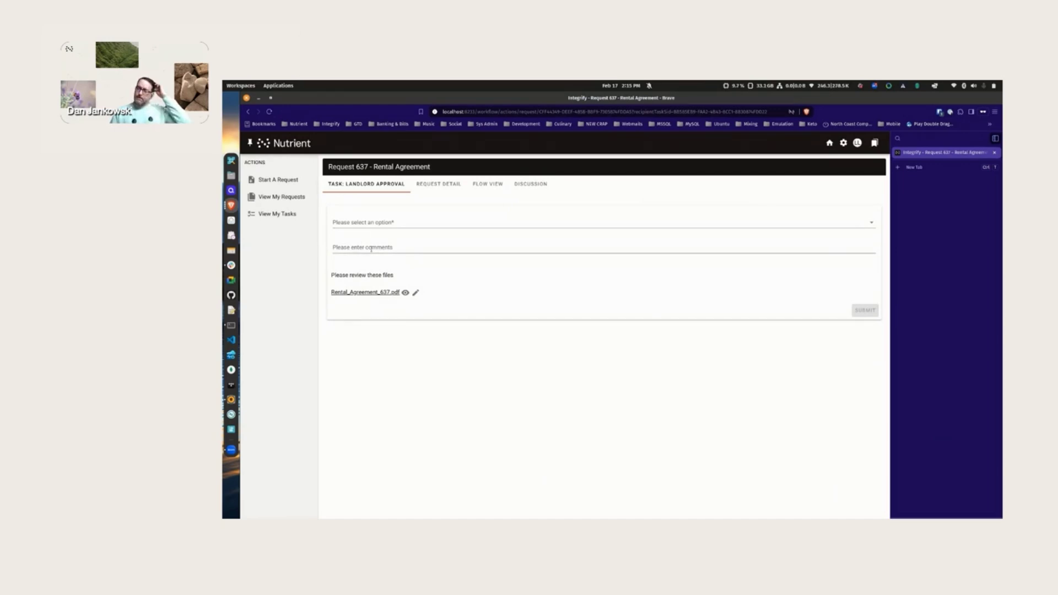
{"action": "left_click", "coordinate": [416, 293]}
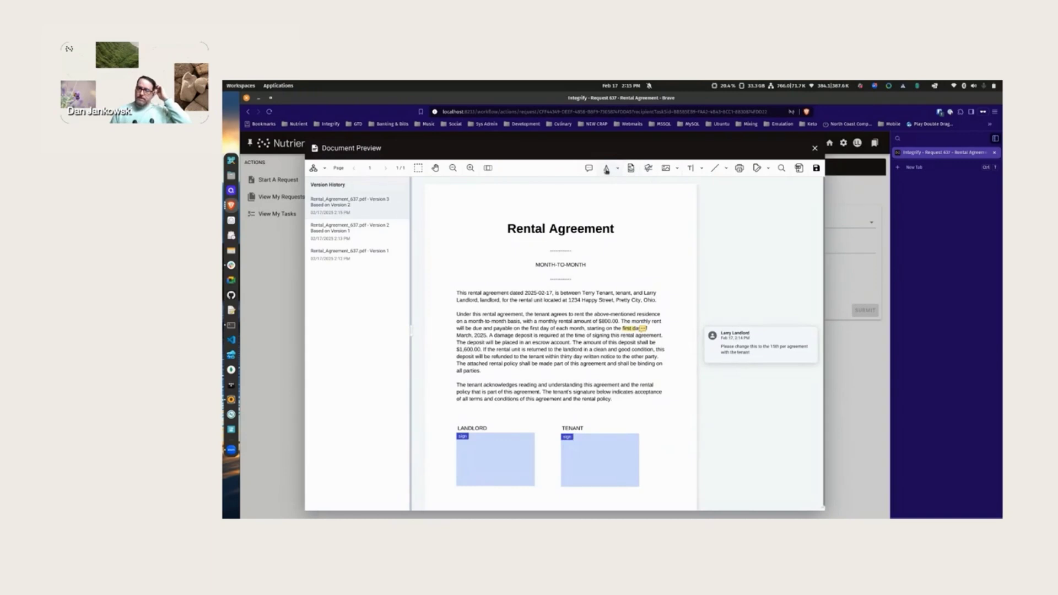
- Draw a red freehand ink circle around "first day" and save the annotation
{"action": "left_click", "coordinate": [606, 168]}
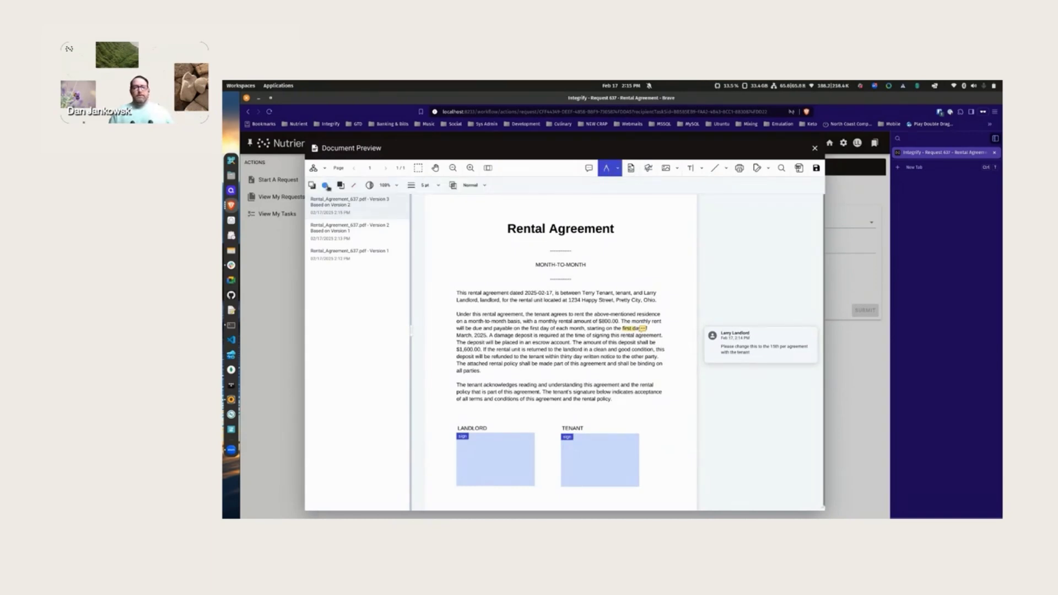
{"action": "left_click", "coordinate": [325, 185]}
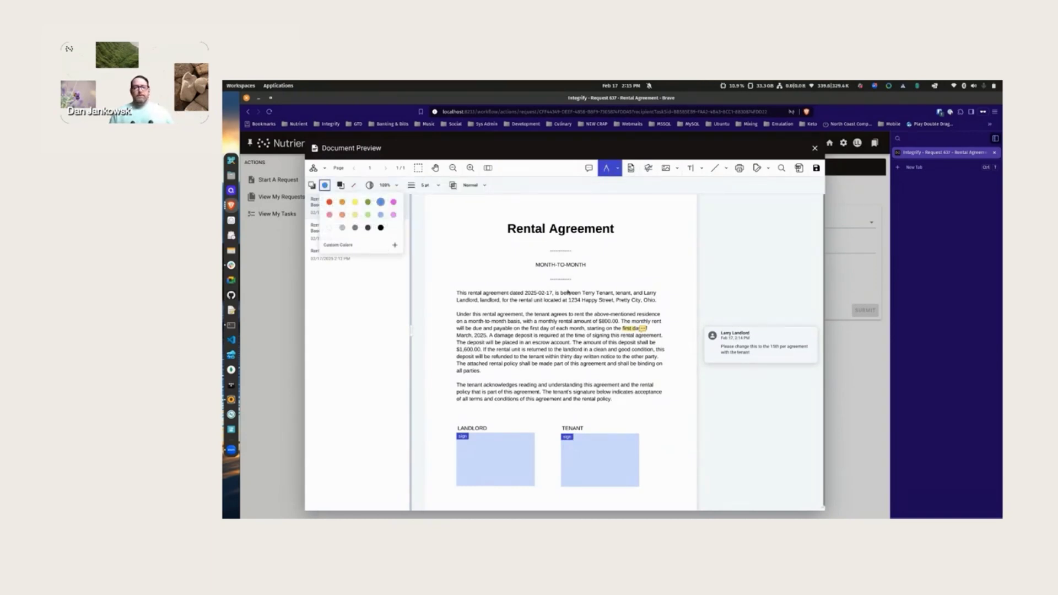
{"action": "left_click", "coordinate": [329, 201]}
{"action": "mouse_move", "coordinate": [638, 313]}
{"action": "left_mouse_down"}
{"action": "mouse_move", "coordinate": [602, 333]}
{"action": "mouse_move", "coordinate": [654, 340]}
{"action": "mouse_move", "coordinate": [631, 311]}
{"action": "left_mouse_up"}
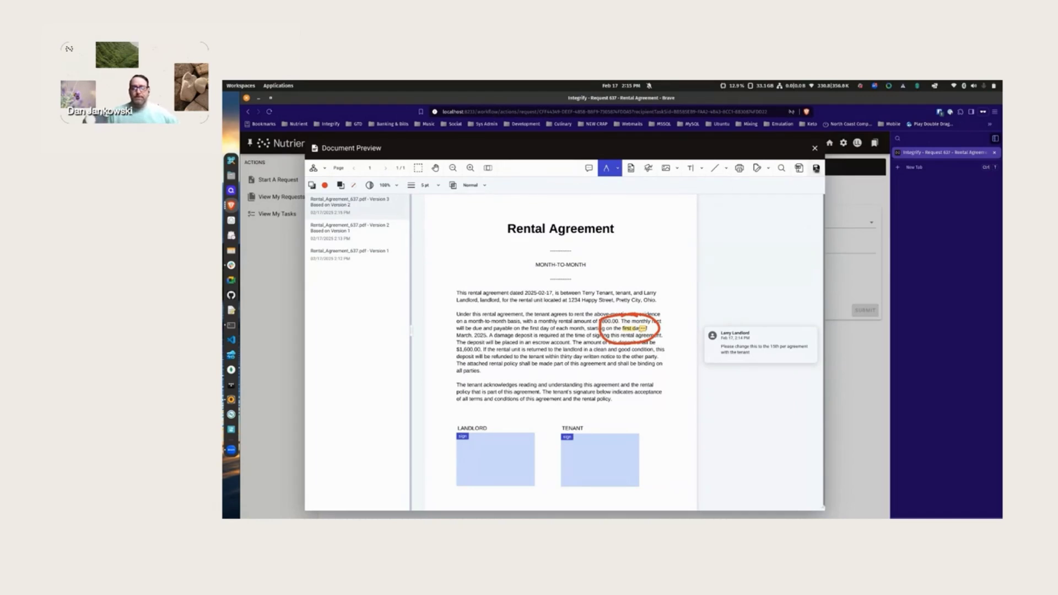
{"action": "left_click", "coordinate": [815, 167]}
- Submit the landlord approval as Rework with the comment "Please see my annotations and make changes to the document"
{"action": "left_click", "coordinate": [679, 361]}
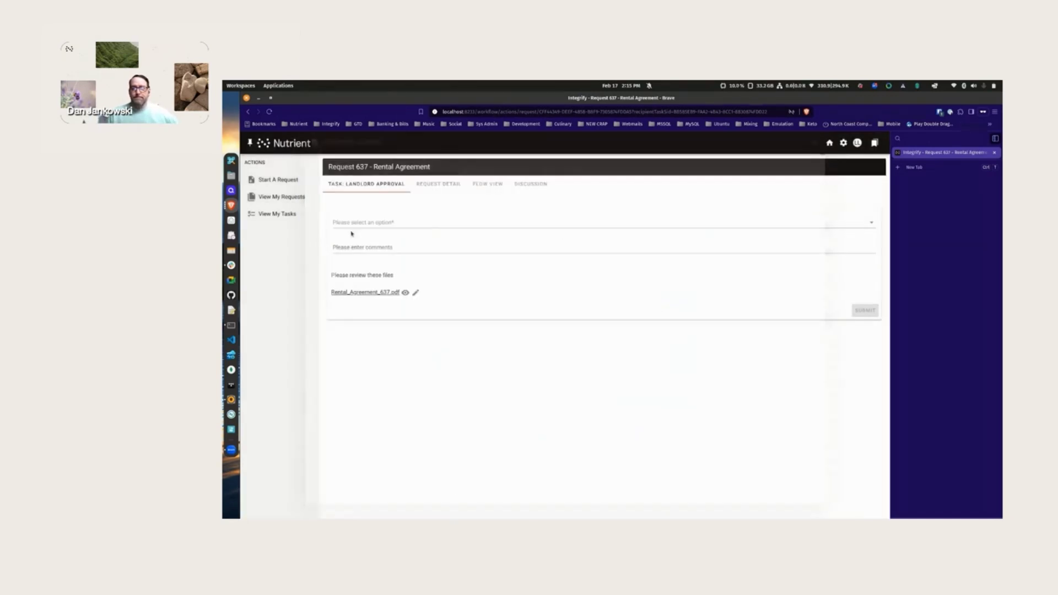
{"action": "left_click", "coordinate": [407, 223]}
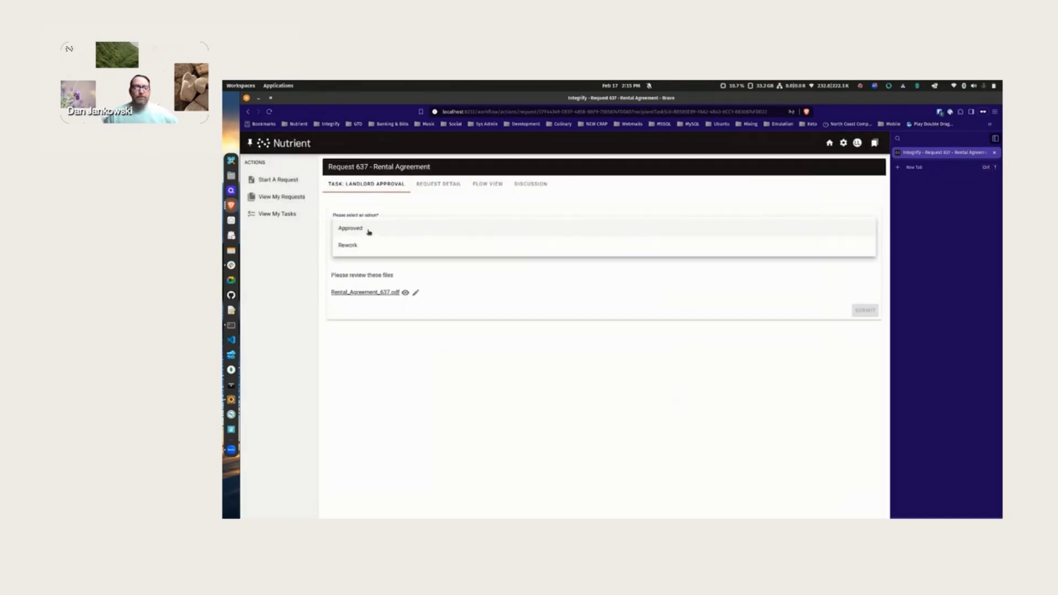
{"action": "left_click", "coordinate": [358, 246]}
{"action": "left_click", "coordinate": [375, 246]}
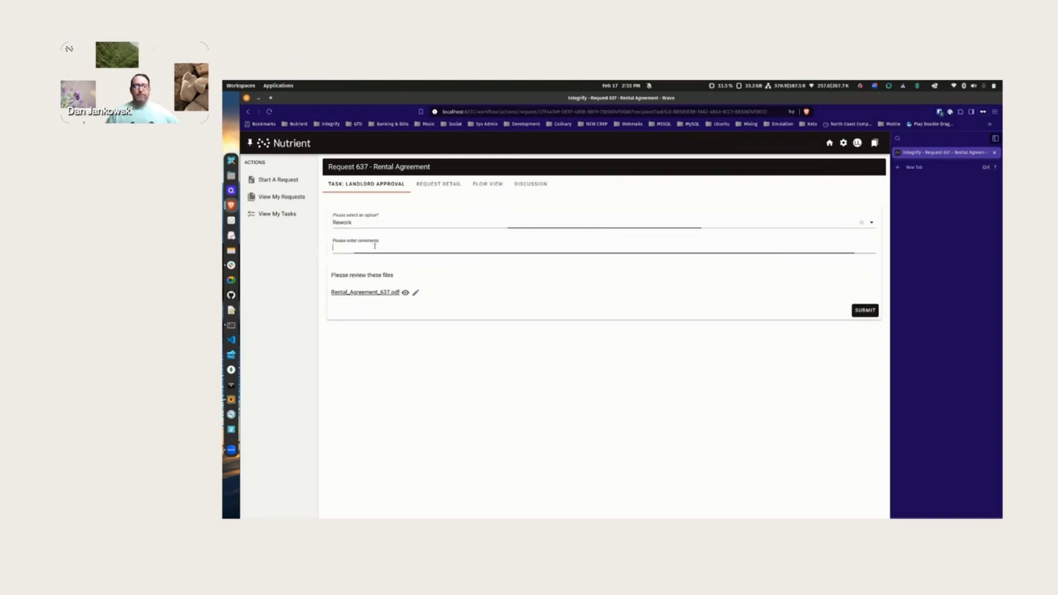
{"action": "type", "text": "Please"}
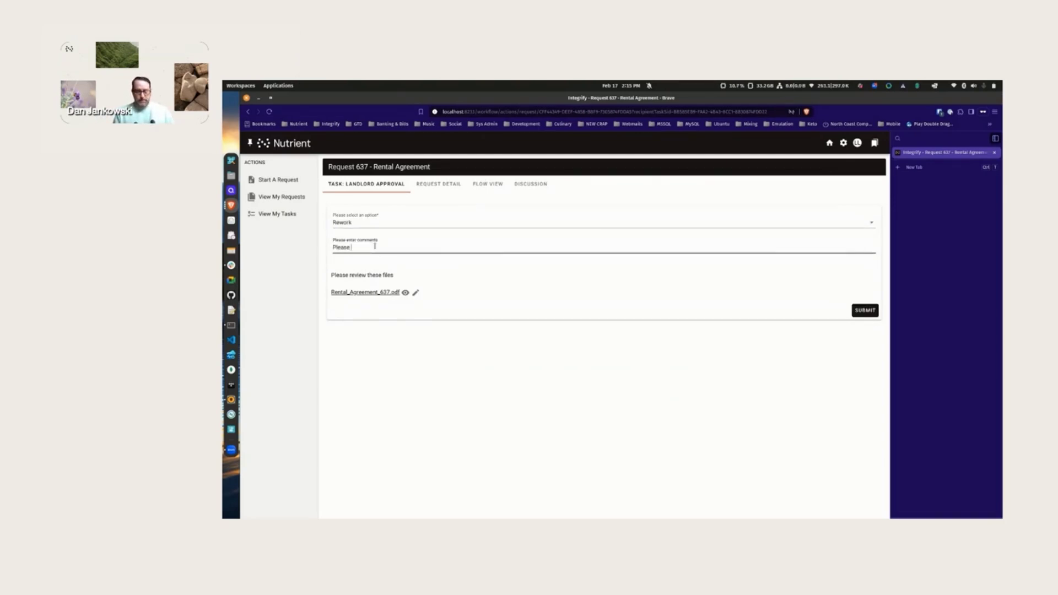
{"action": "type", "text": " see my annotations and"}
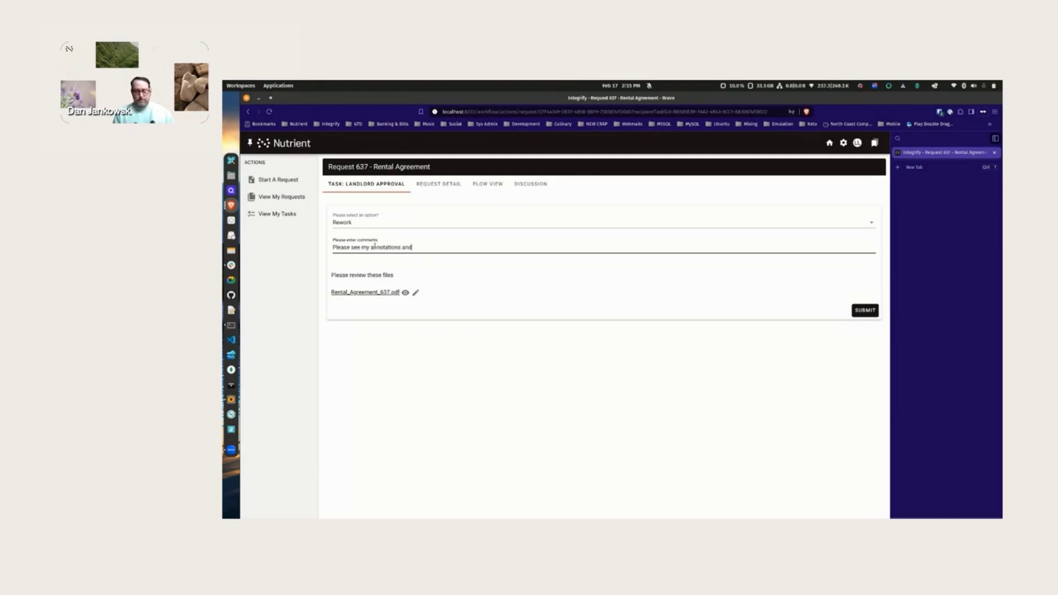
{"action": "type", "text": " make changes to the docuemnt"}
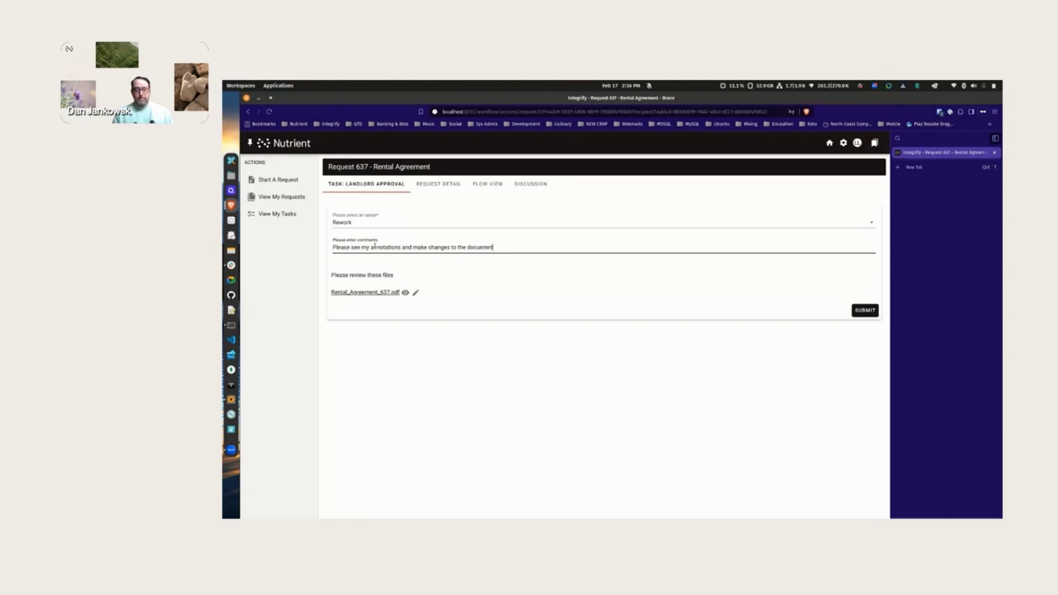
{"action": "key", "text": "BackSpace"}
{"action": "key", "text": "BackSpace"}
{"action": "type", "text": "ment"}
{"action": "left_click", "coordinate": [855, 311]}
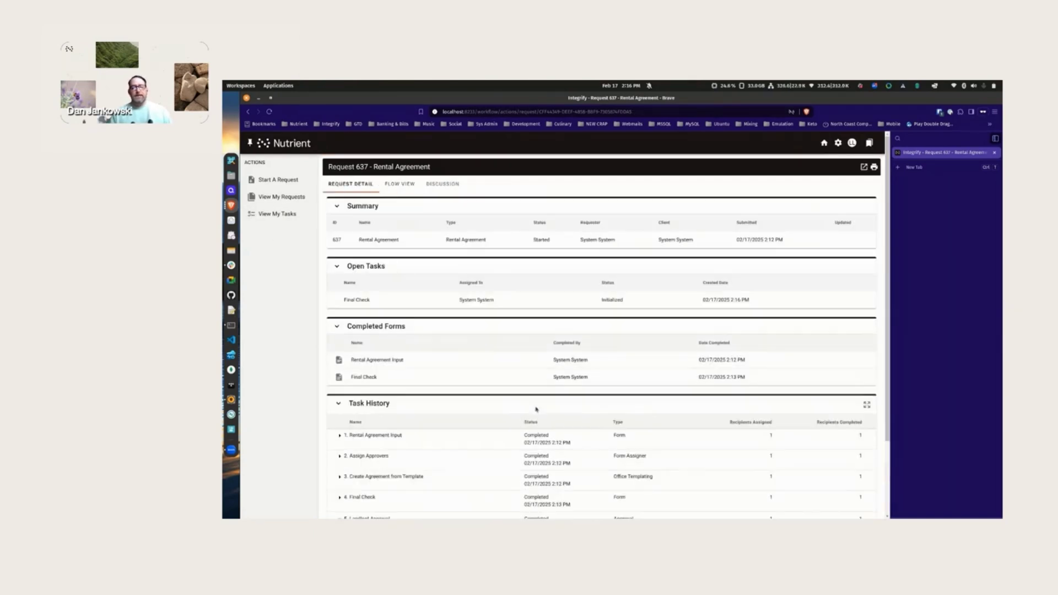
- Switch to the other browser window and open Request 637's Final Check task from My Tasks
{"action": "right_click", "coordinate": [231, 205]}
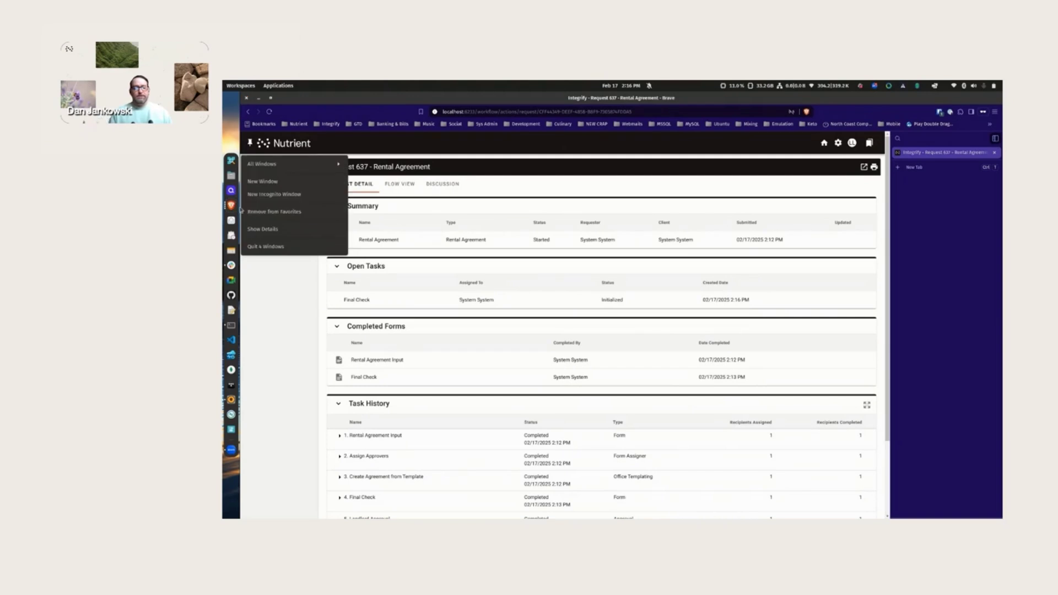
{"action": "left_click", "coordinate": [274, 166]}
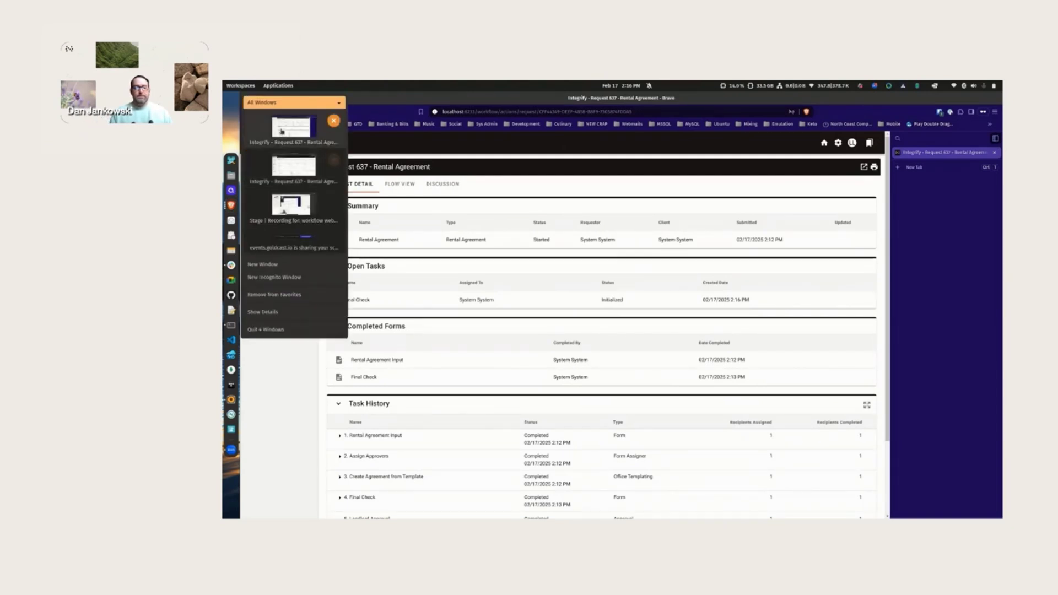
{"action": "left_click", "coordinate": [292, 166]}
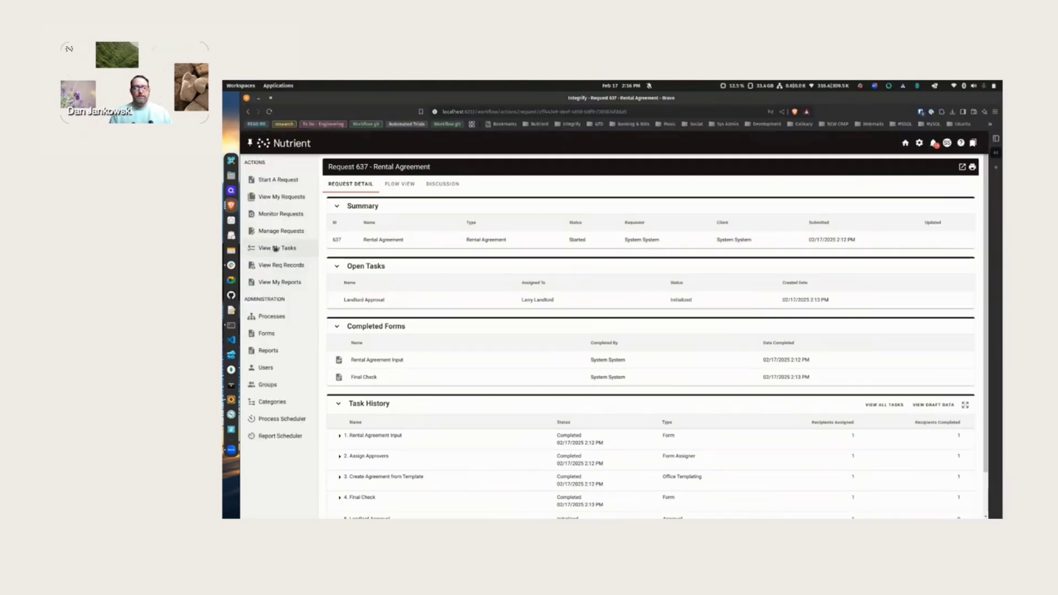
{"action": "left_click", "coordinate": [275, 248]}
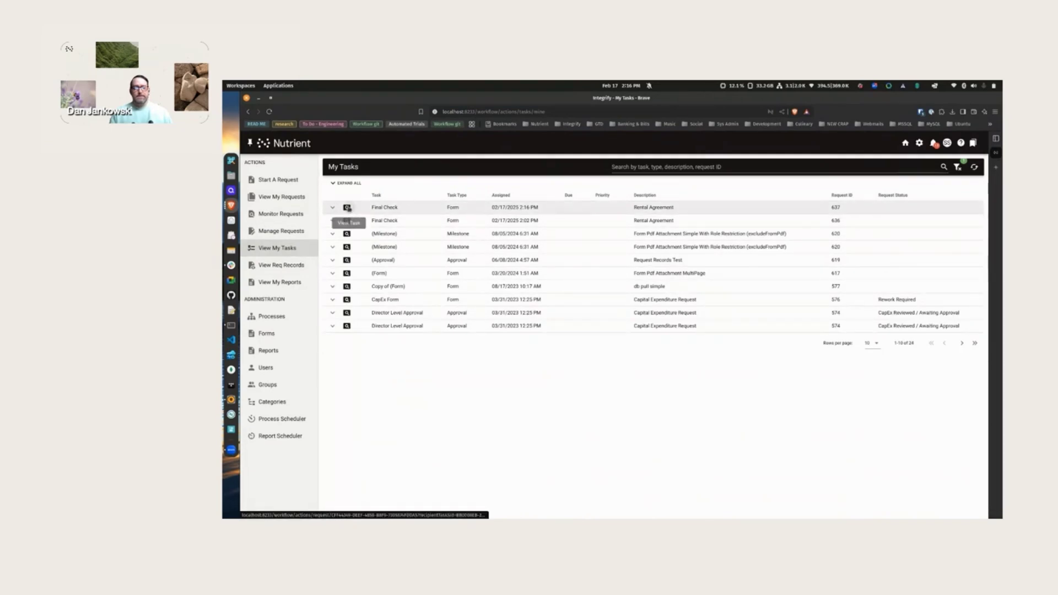
{"action": "left_click", "coordinate": [347, 207]}
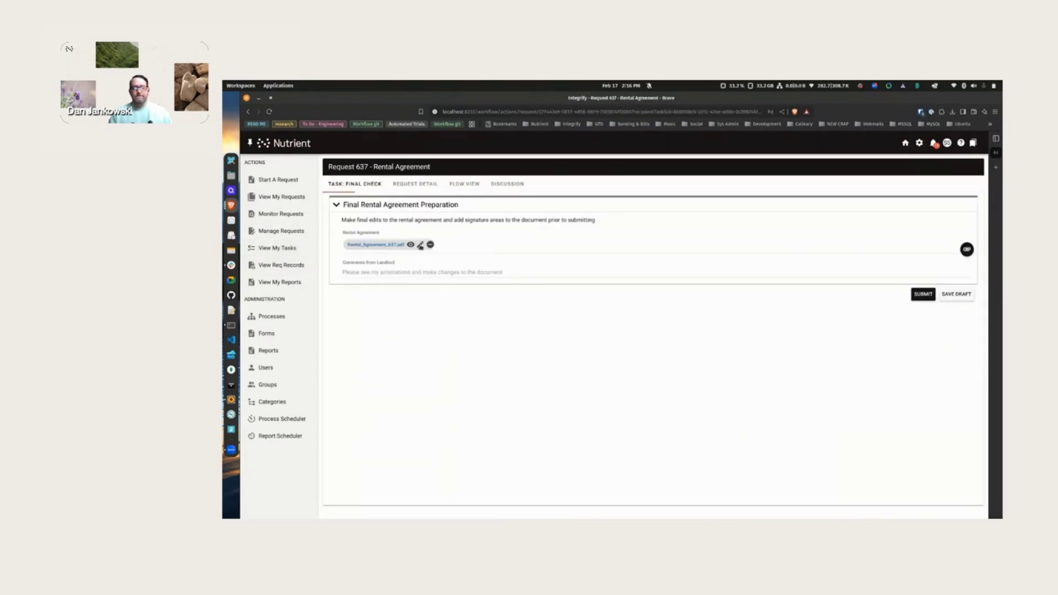
- Preview the agreement, compare Versions 4 and 2, and start text editing on Version 2
{"action": "left_click", "coordinate": [421, 245]}
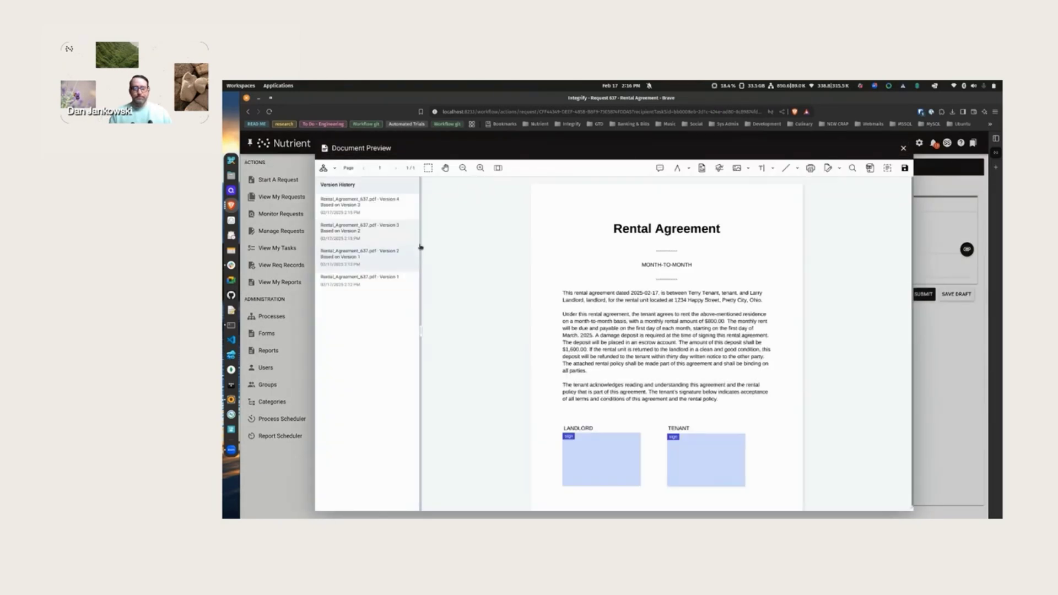
{"action": "left_click", "coordinate": [358, 202]}
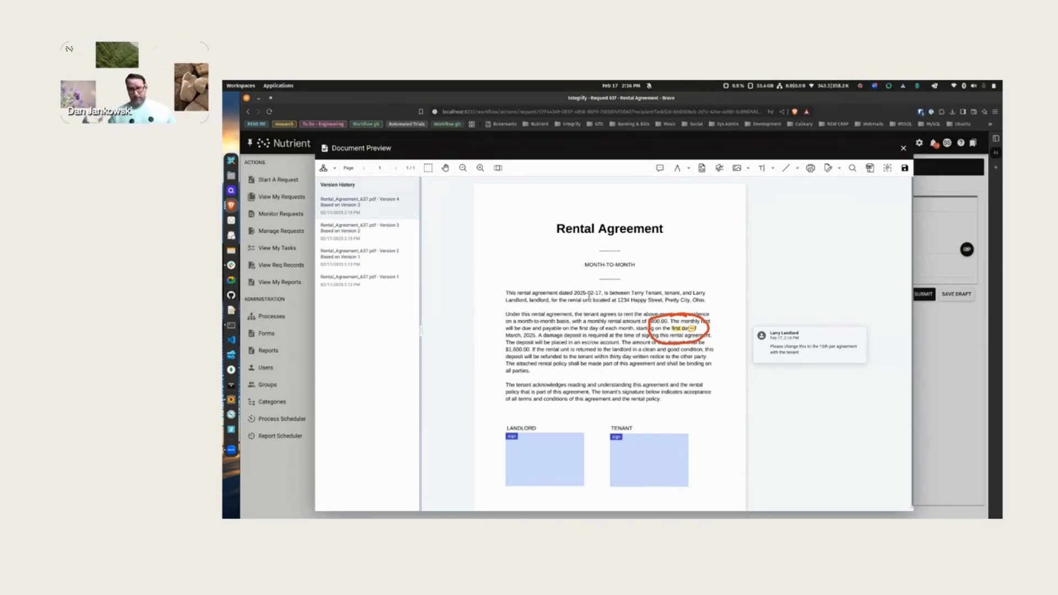
{"action": "left_click", "coordinate": [356, 257]}
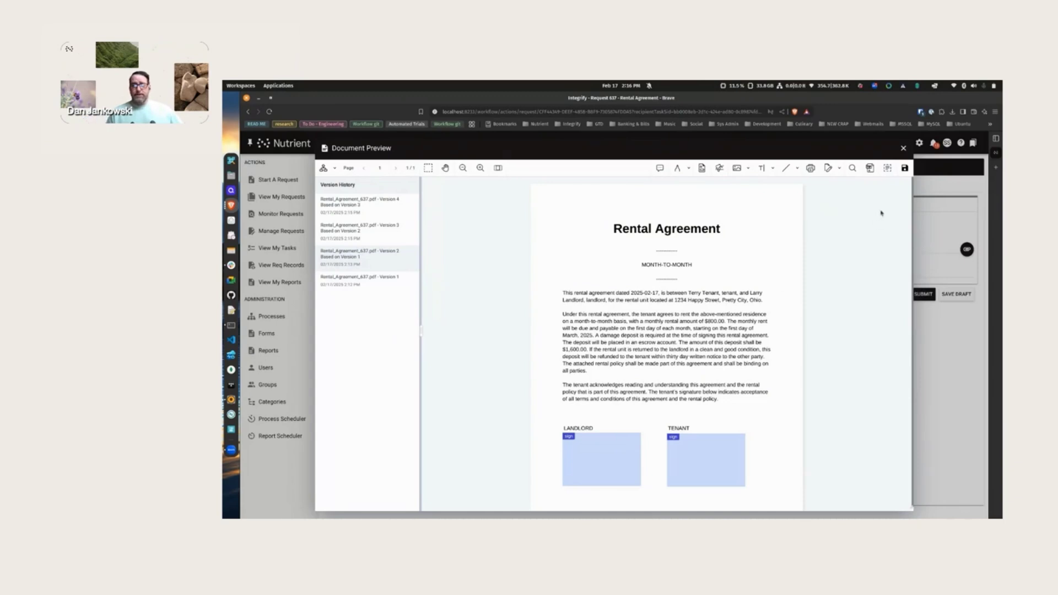
{"action": "left_click", "coordinate": [887, 169]}
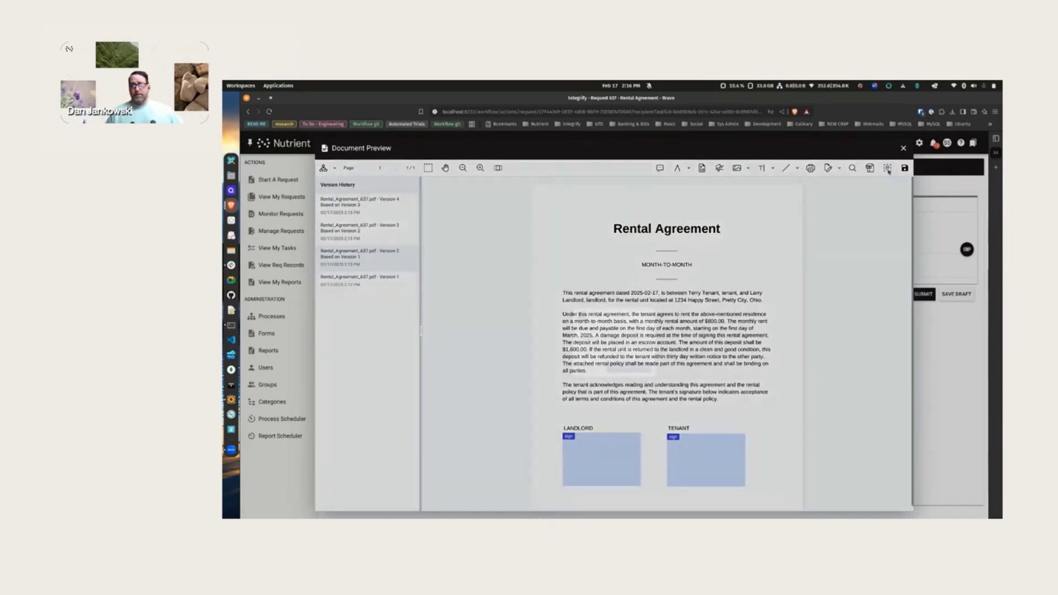
- Download the document, replace "first" with "15th" in the rent paragraph, and save the edit
{"action": "left_click", "coordinate": [612, 367]}
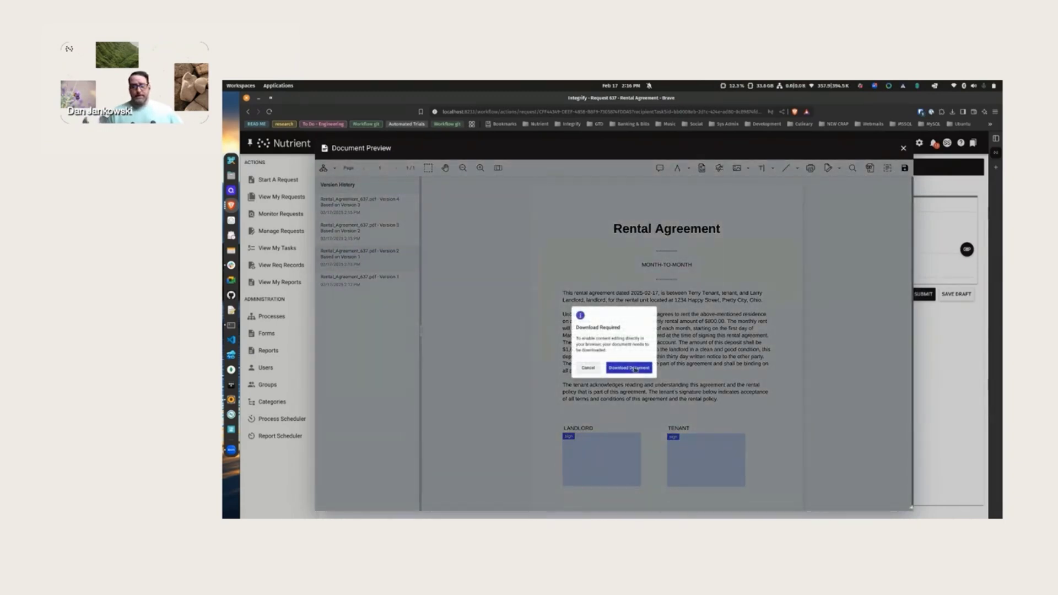
{"action": "left_click", "coordinate": [728, 328]}
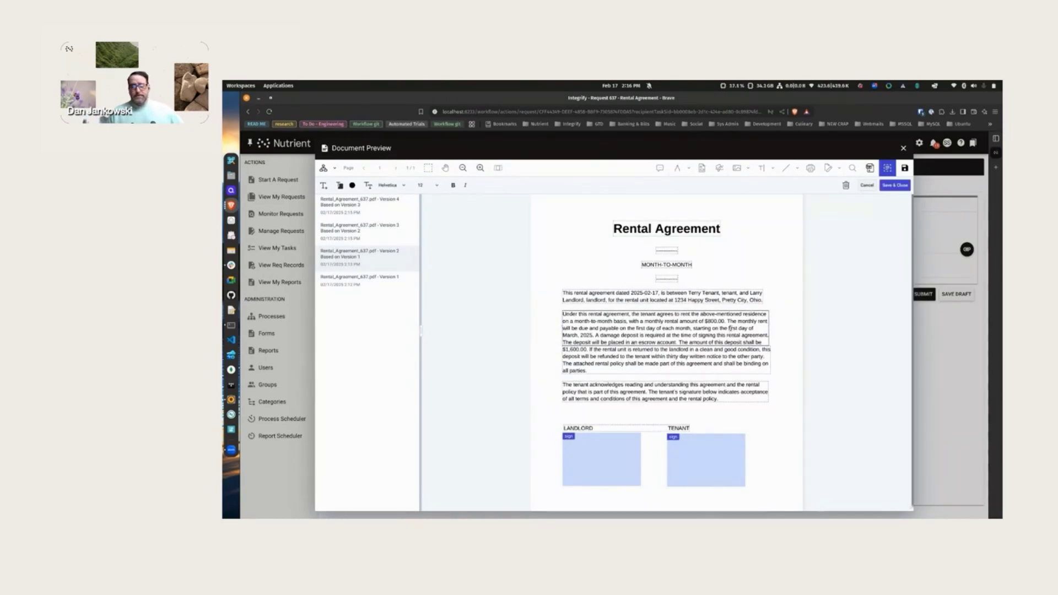
{"action": "type", "text": "15"}
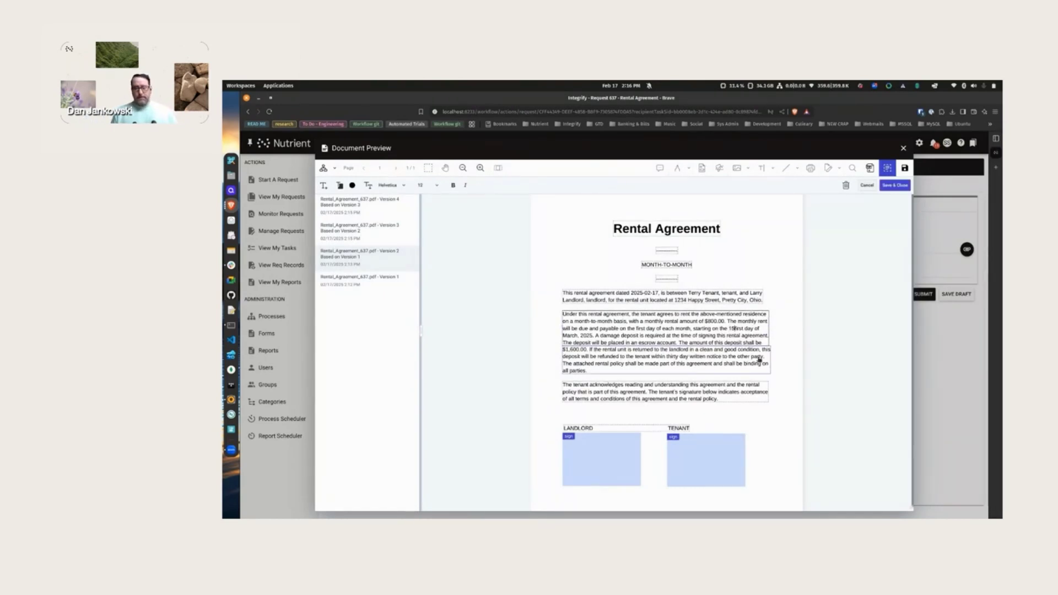
{"action": "type", "text": "th"}
{"action": "key", "text": "Delete"}
{"action": "key", "text": "Delete"}
{"action": "key", "text": "Delete"}
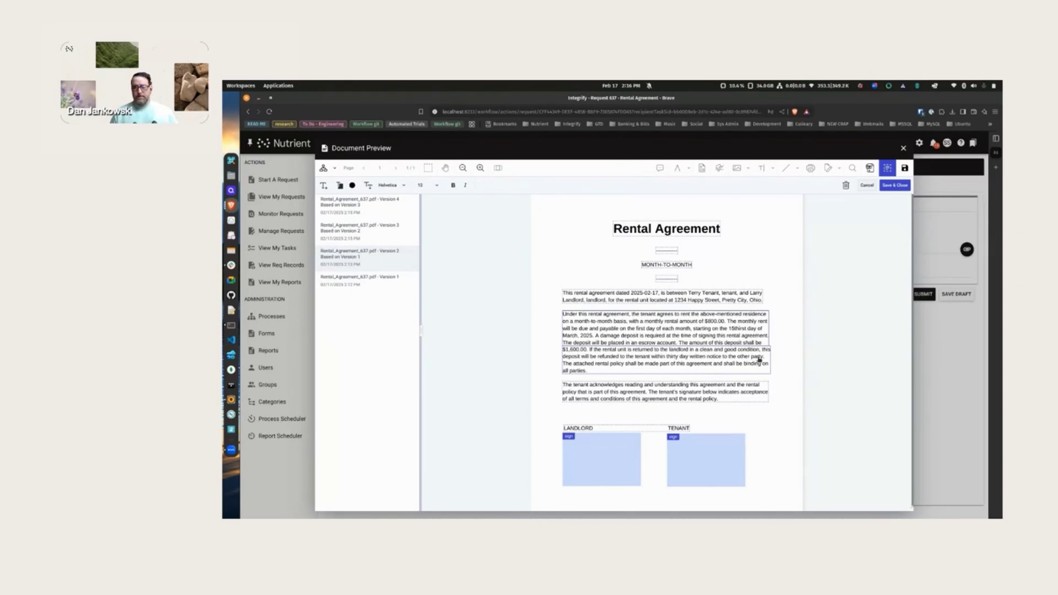
{"action": "key", "text": "Delete"}
{"action": "key", "text": "Delete"}
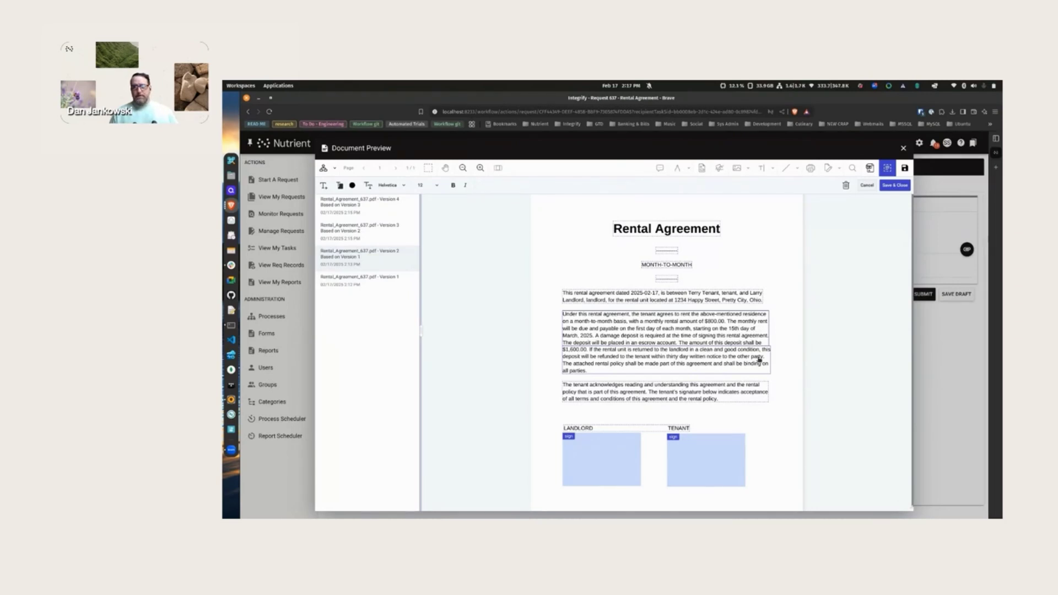
{"action": "left_click", "coordinate": [896, 186]}
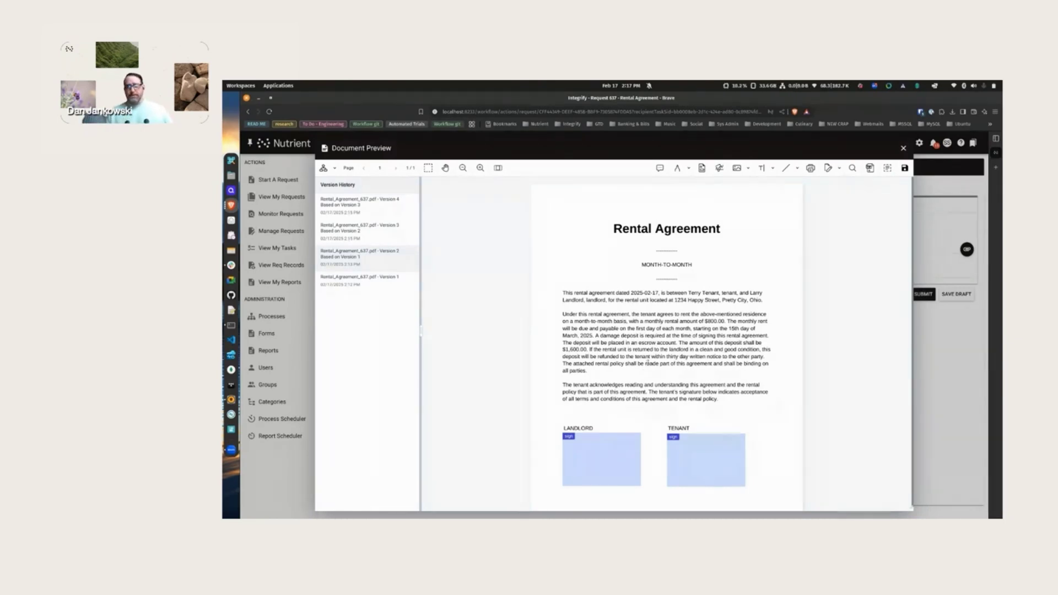
- Save the edited rental agreement as a new PDF version and submit the Final Check for Request 637
{"action": "left_click", "coordinate": [904, 168]}
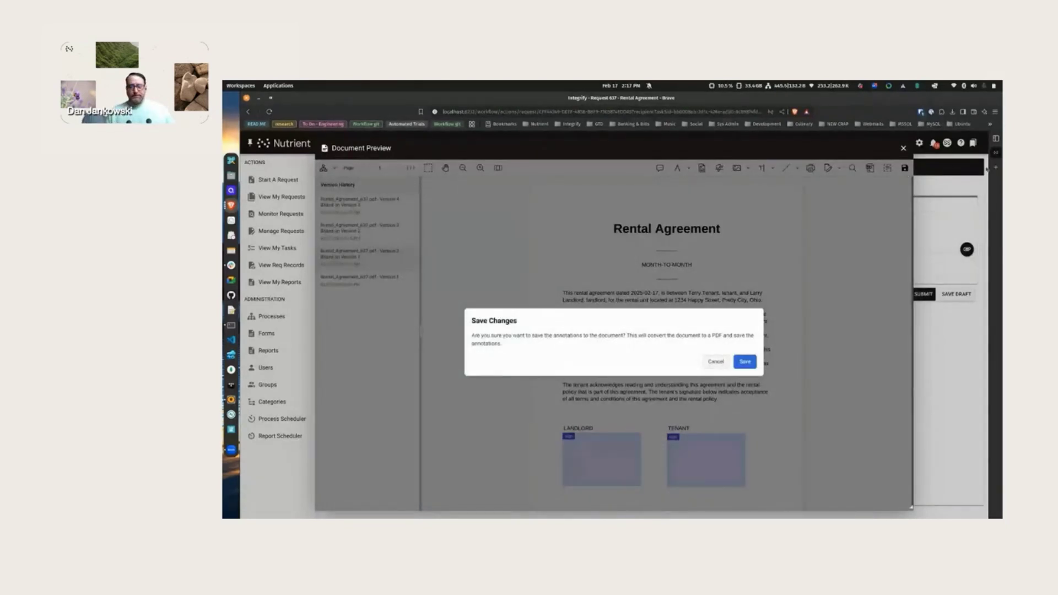
{"action": "left_click", "coordinate": [753, 364]}
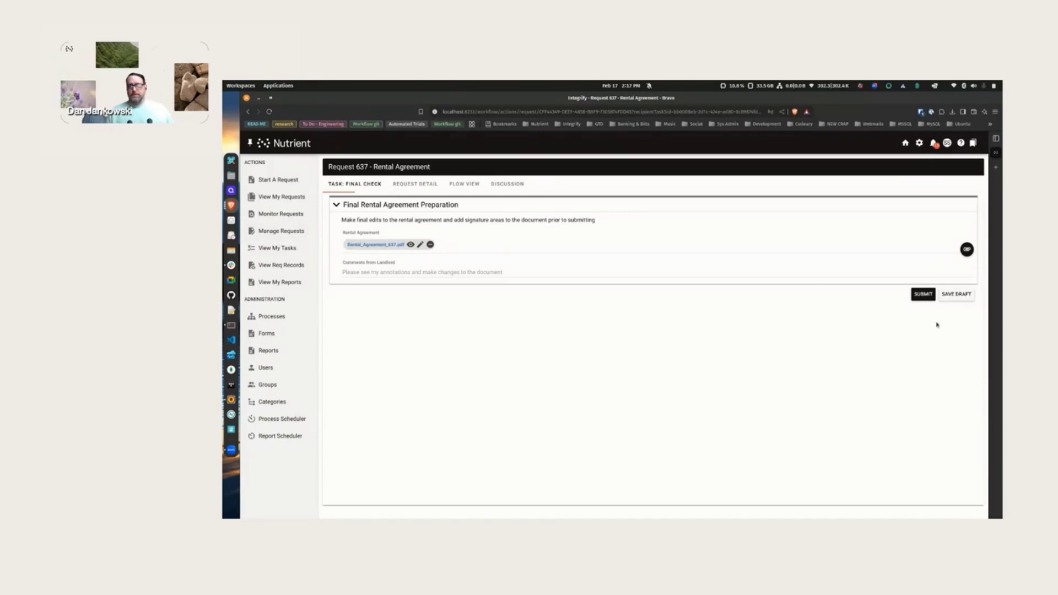
{"action": "left_click", "coordinate": [914, 296]}
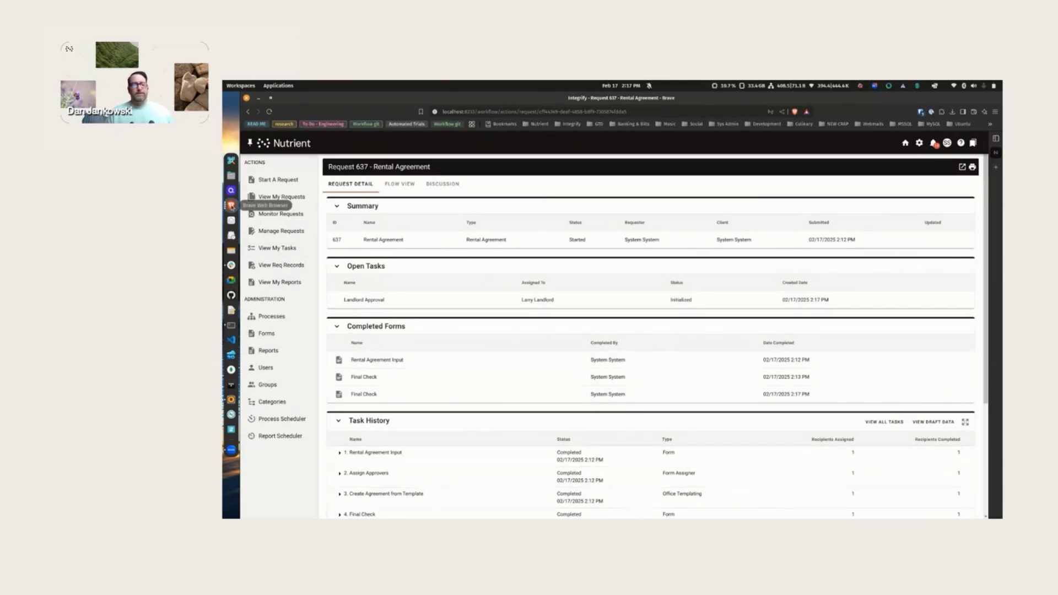
- Switch to the landlord's Brave browser window
{"action": "right_click", "coordinate": [231, 205]}
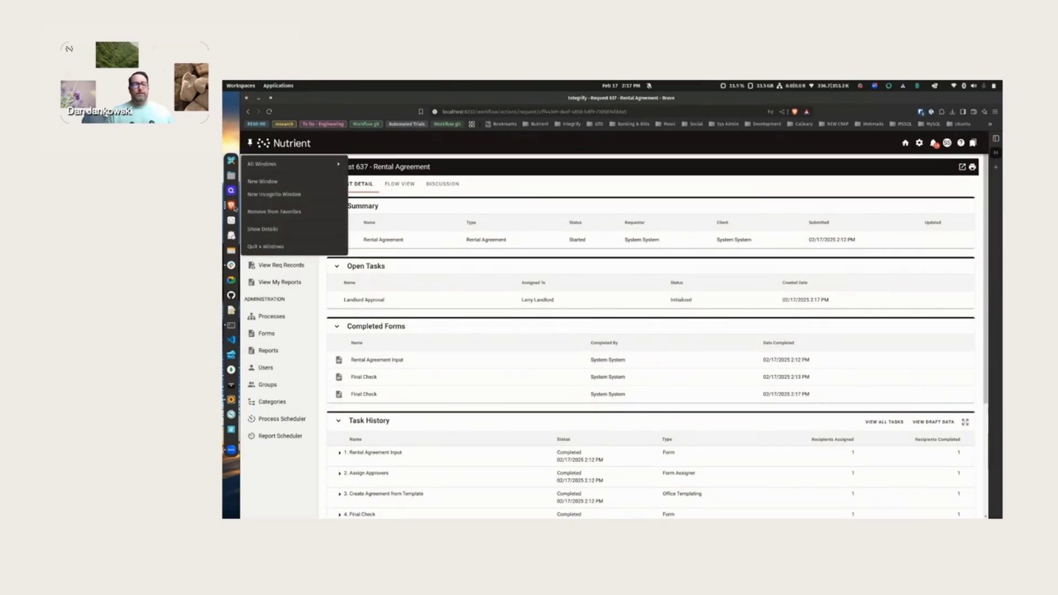
{"action": "left_click", "coordinate": [265, 164]}
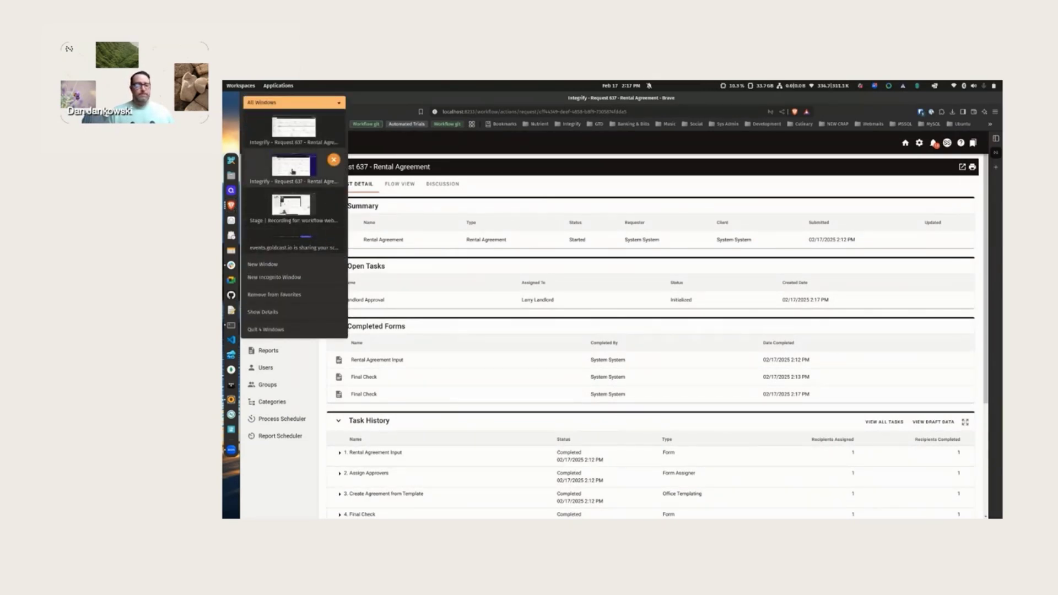
{"action": "left_click", "coordinate": [293, 172]}
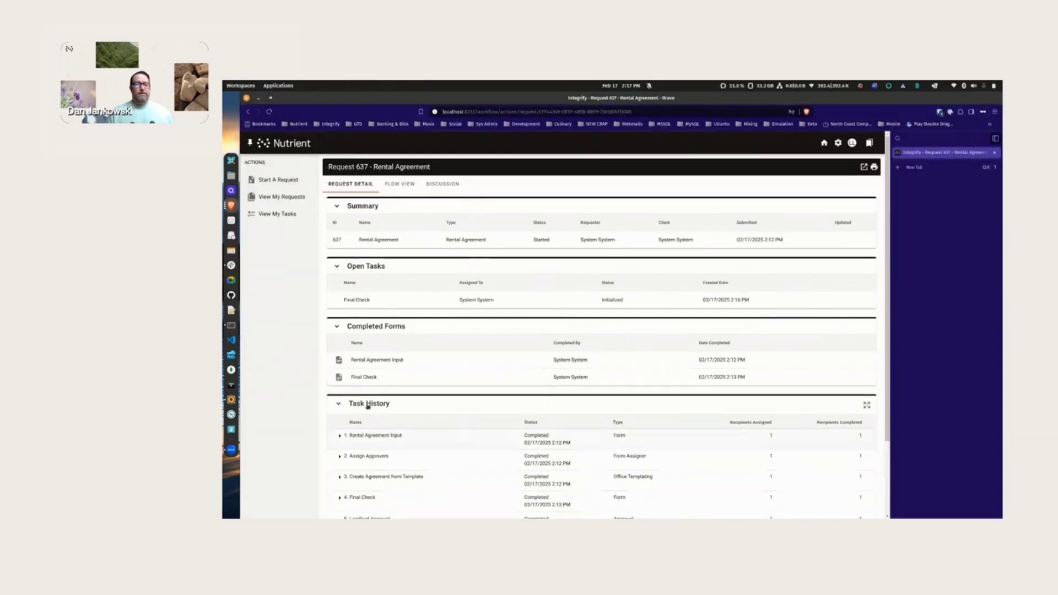
- Preview Rental_Agreement_637.pdf (Version 5) attached to the landlord's Landlord Approval task
{"action": "left_click", "coordinate": [277, 214]}
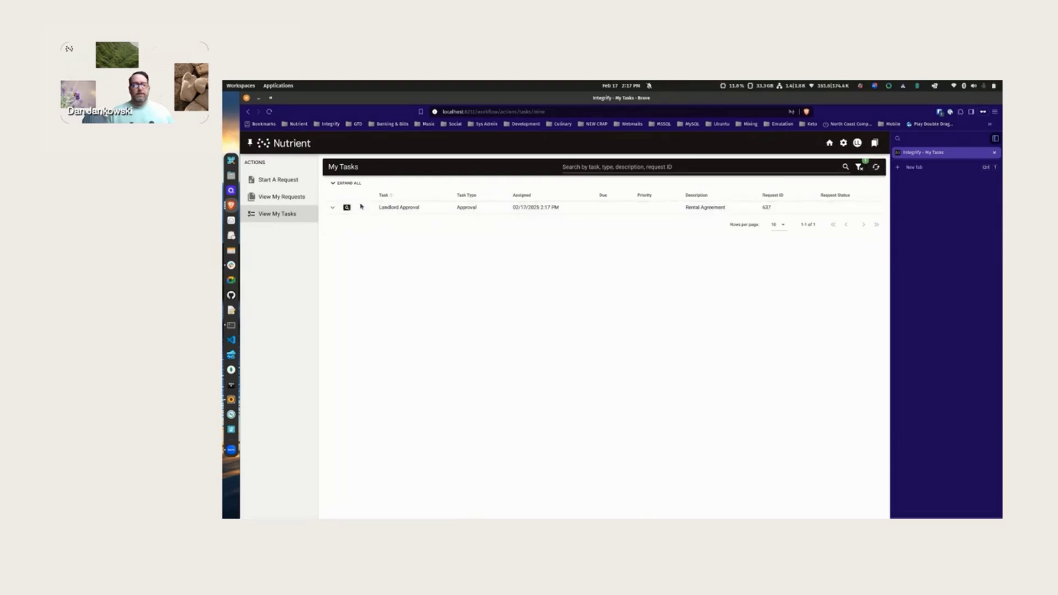
{"action": "left_click", "coordinate": [347, 207]}
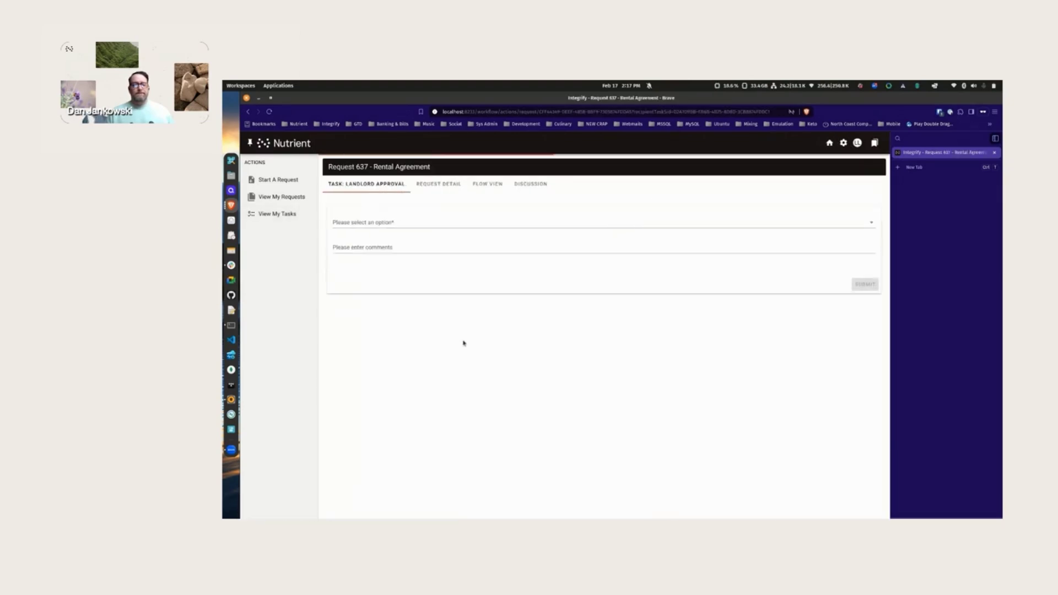
{"action": "left_click", "coordinate": [415, 293]}
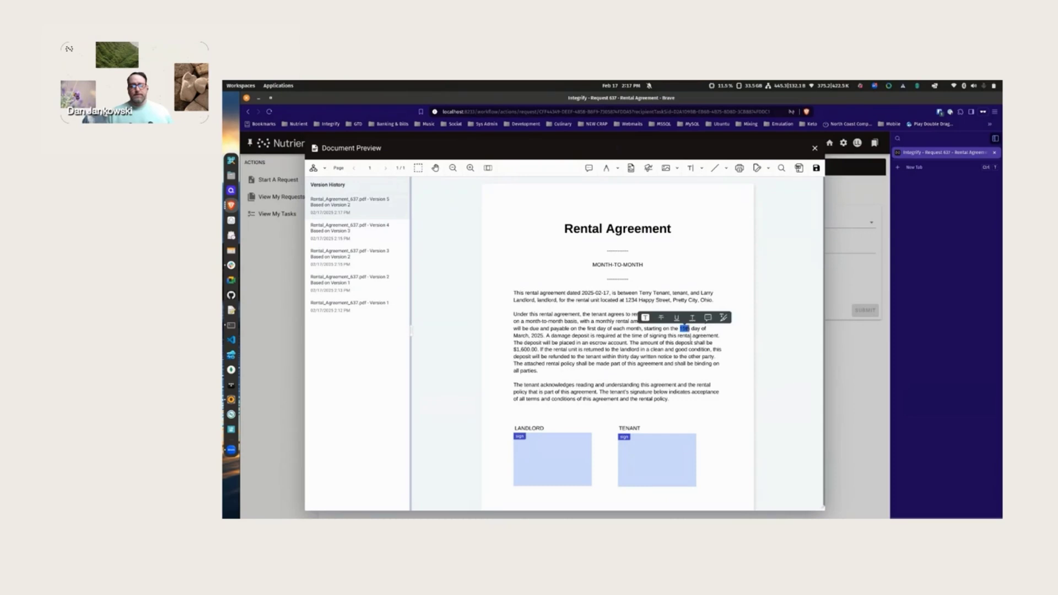
- Add a typed landlord signature to the LANDLORD box and save it into the PDF
{"action": "left_click_drag", "start_coordinate": [683, 329], "coordinate": [686, 335]}
{"action": "left_click", "coordinate": [684, 329]}
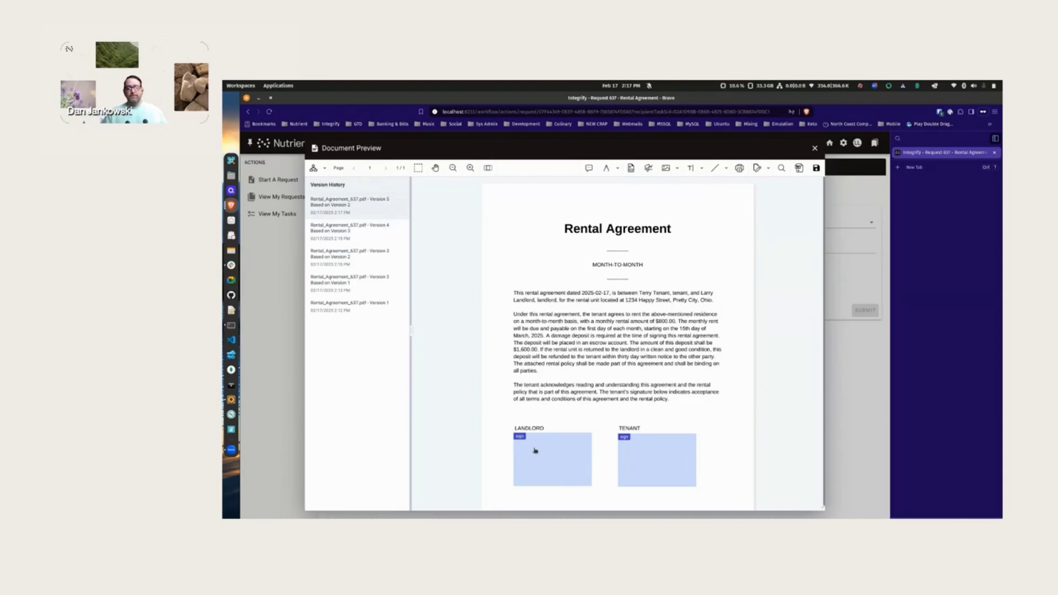
{"action": "left_click", "coordinate": [534, 450]}
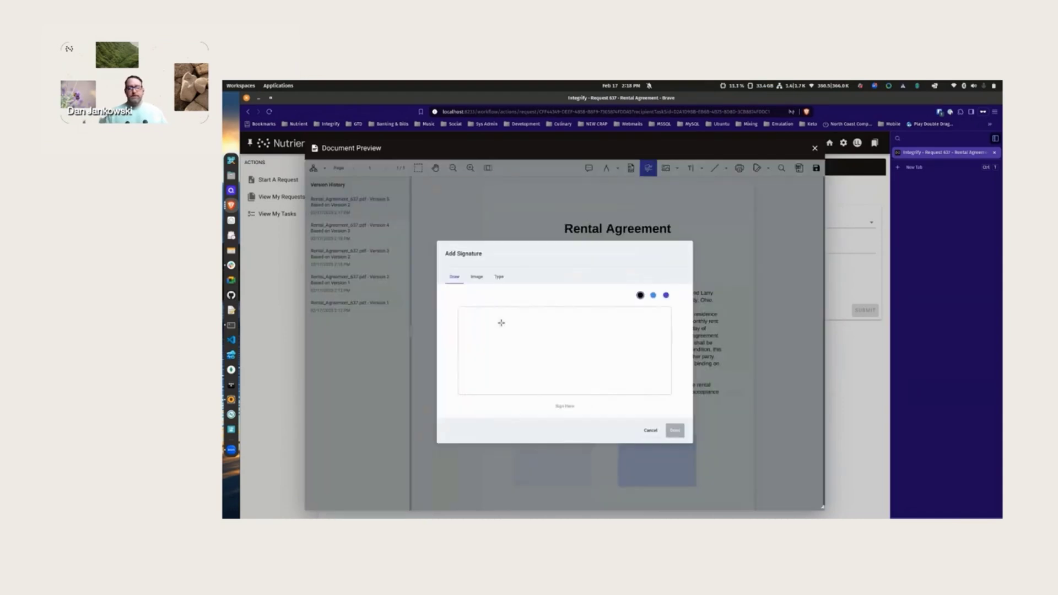
{"action": "left_click", "coordinate": [498, 277]}
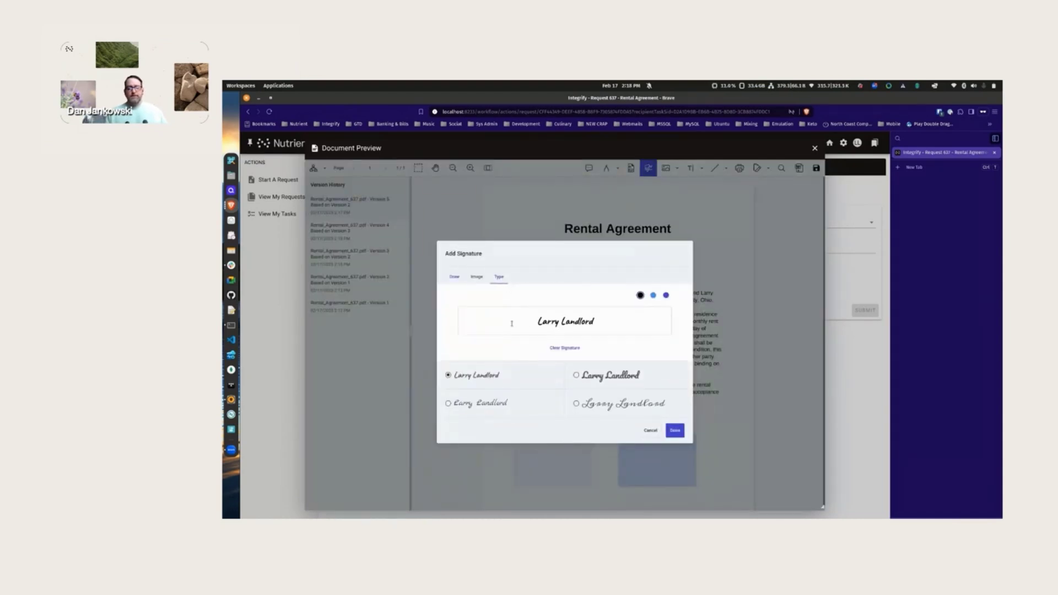
{"action": "left_click", "coordinate": [675, 430]}
{"action": "left_click", "coordinate": [815, 168]}
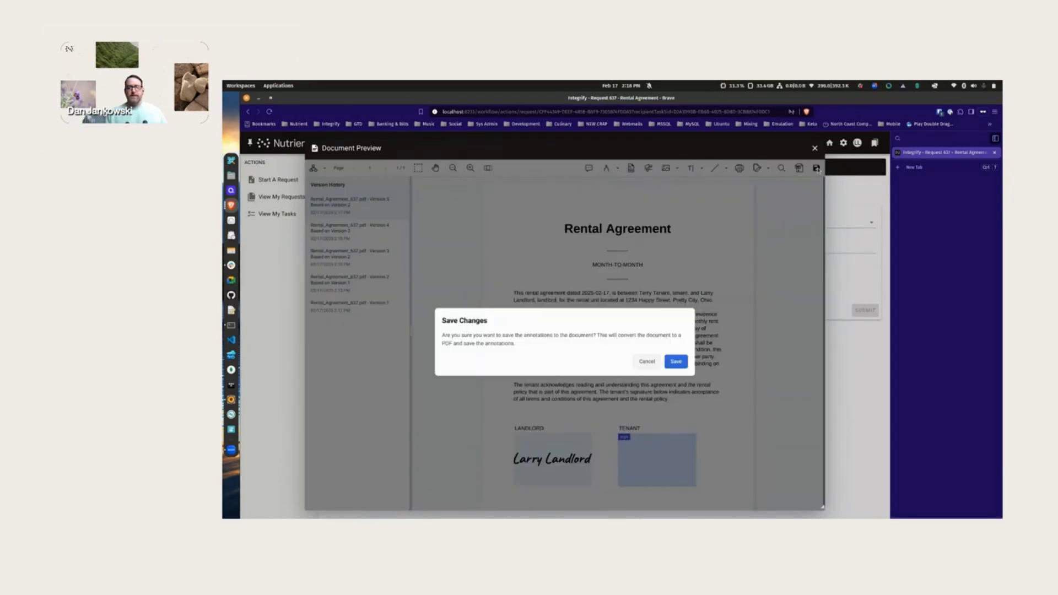
{"action": "left_click", "coordinate": [675, 361]}
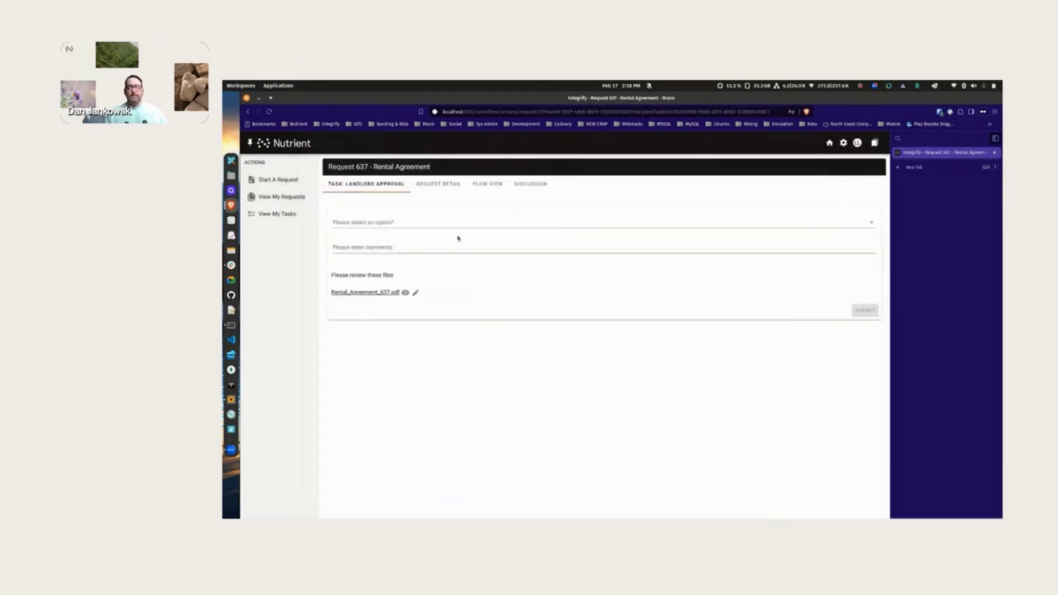
- Submit the Landlord Approval task with the decision Approved
{"action": "left_click", "coordinate": [432, 225]}
{"action": "left_click", "coordinate": [435, 227]}
{"action": "left_click", "coordinate": [863, 310]}
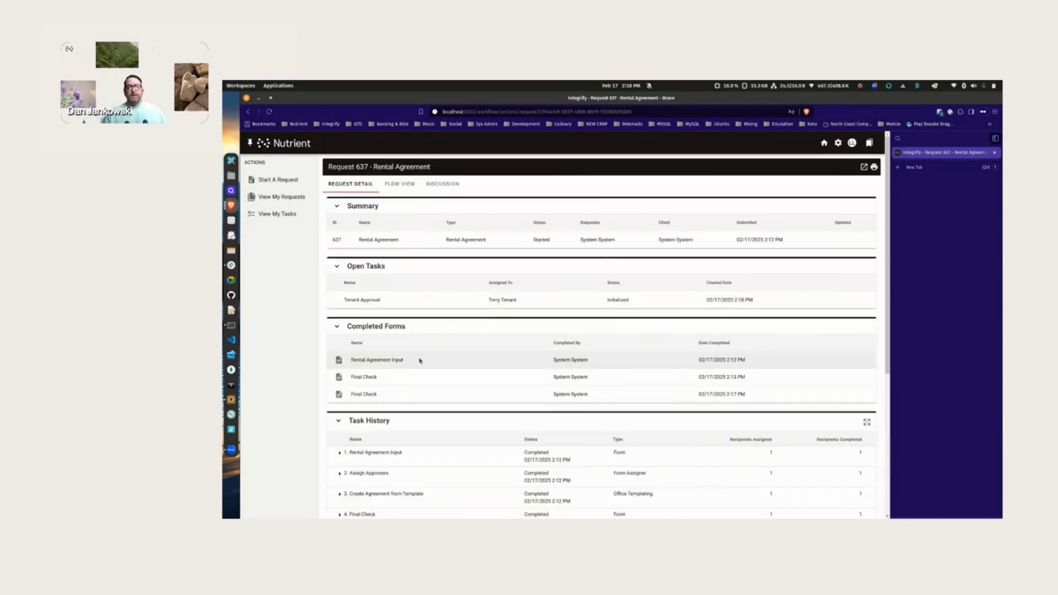
- View the request's workflow diagram, then log out of the landlord account
{"action": "left_click", "coordinate": [399, 185]}
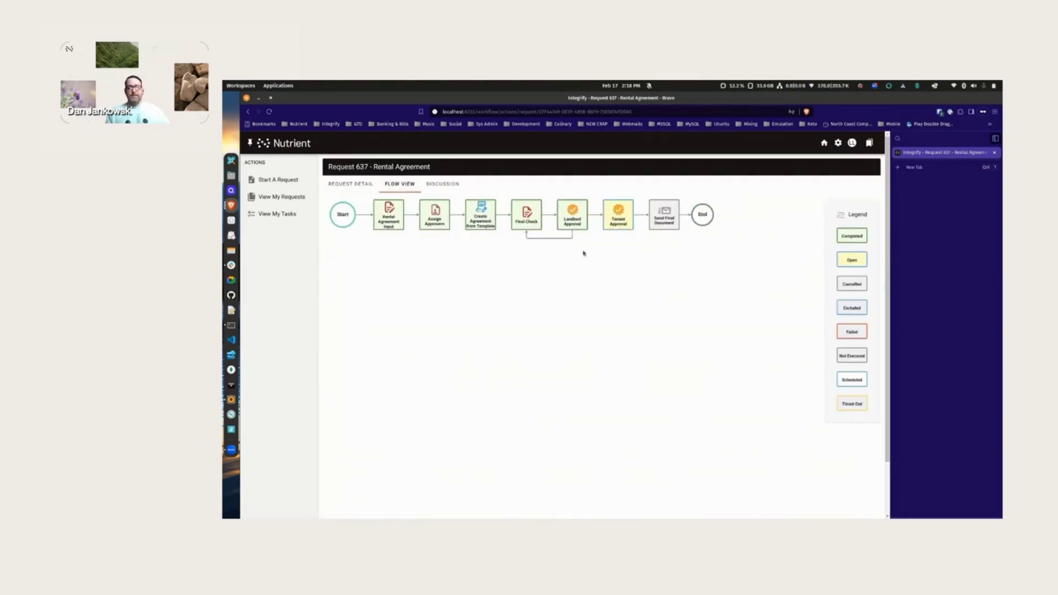
{"action": "left_click", "coordinate": [852, 143]}
{"action": "left_click", "coordinate": [853, 229]}
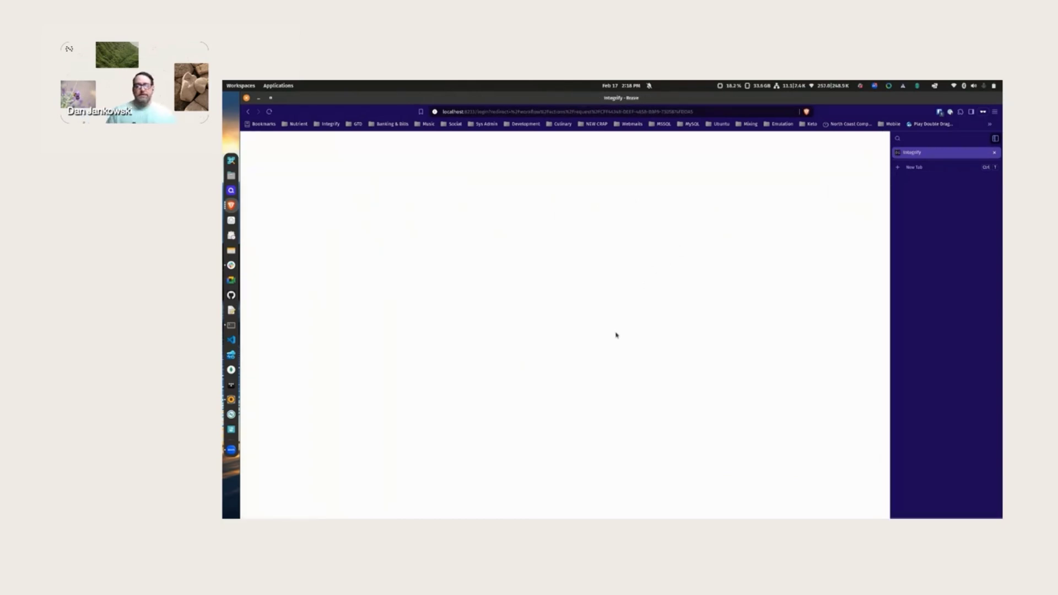
- Log in with the tenant's username and password
{"action": "left_click", "coordinate": [516, 195]}
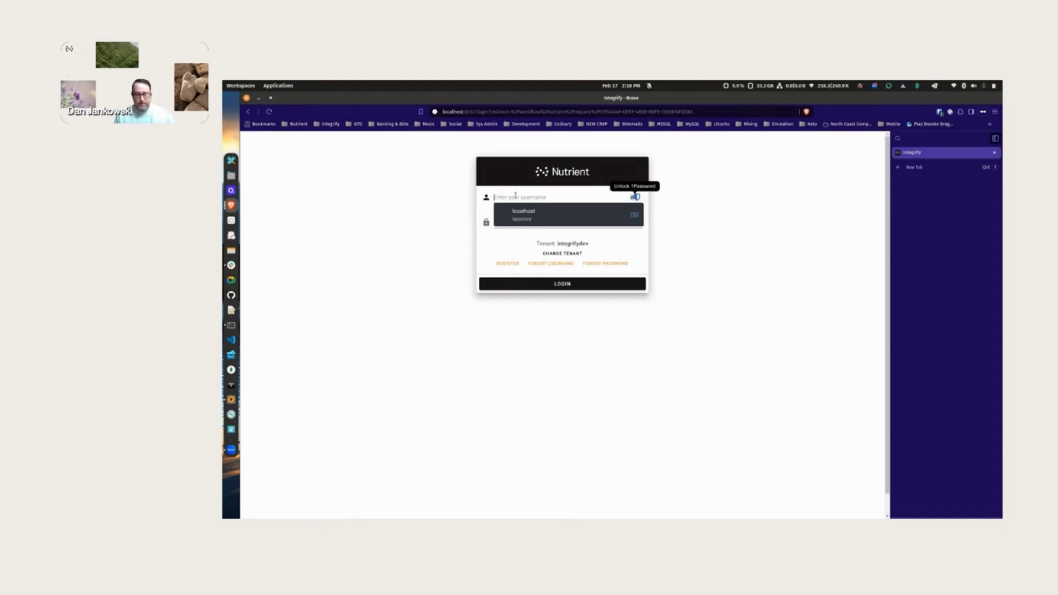
{"action": "type", "text": "e"}
{"action": "type", "text": "t2"}
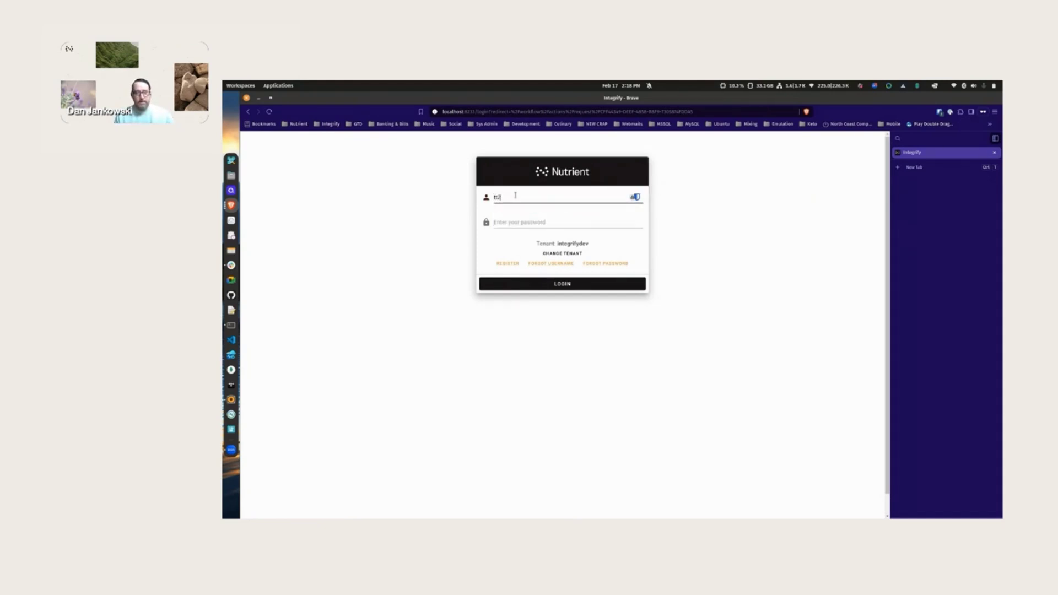
{"action": "key", "text": "Tab"}
{"action": "type", "text": "t********"}
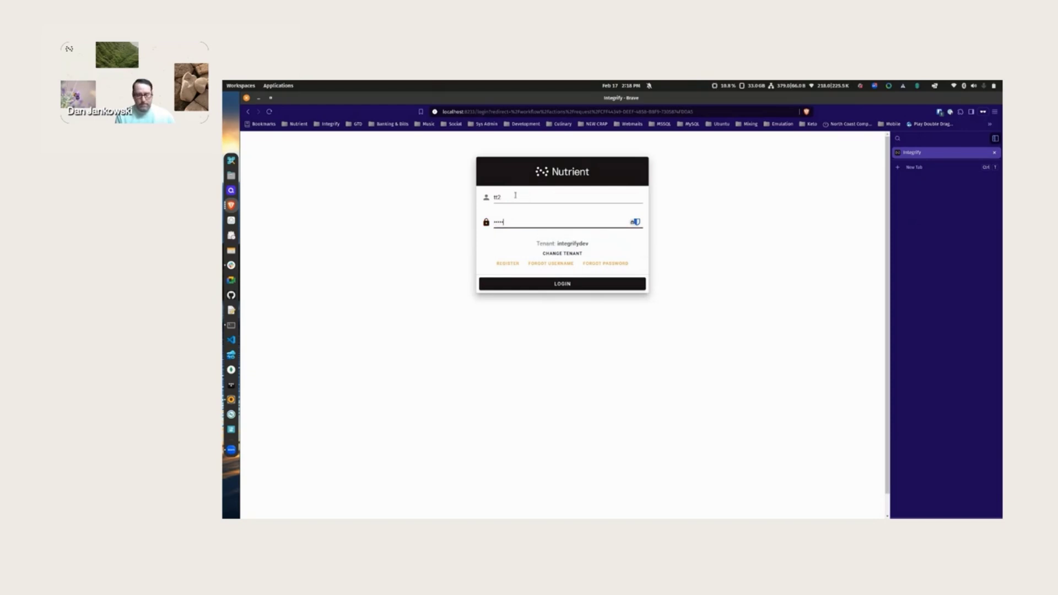
{"action": "key", "text": "Return"}
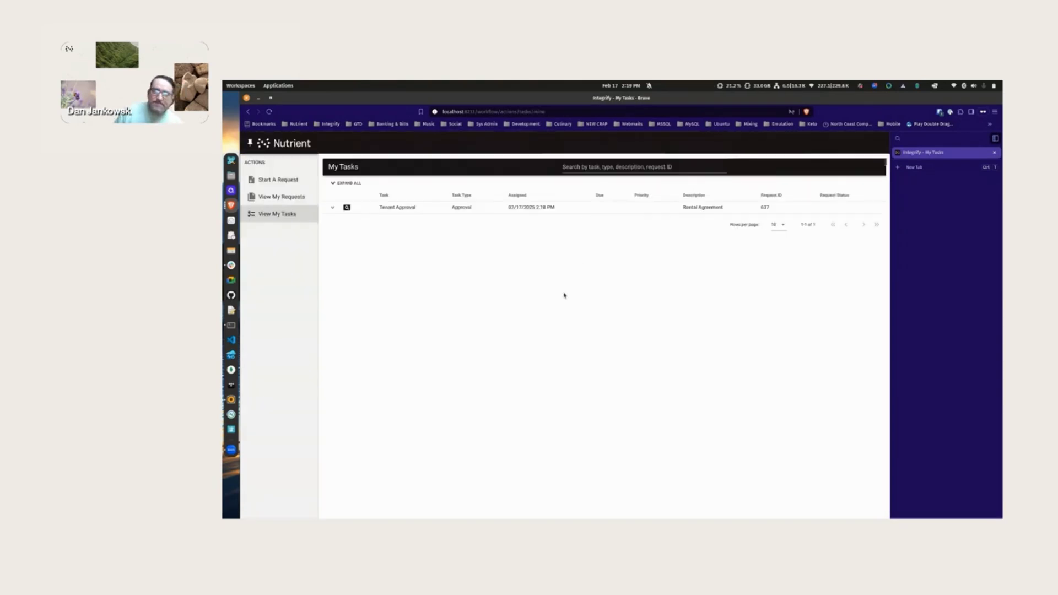
- Open the Tenant Approval agreement, sign the TENANT box in the fourth script font, and save
{"action": "left_click", "coordinate": [347, 207]}
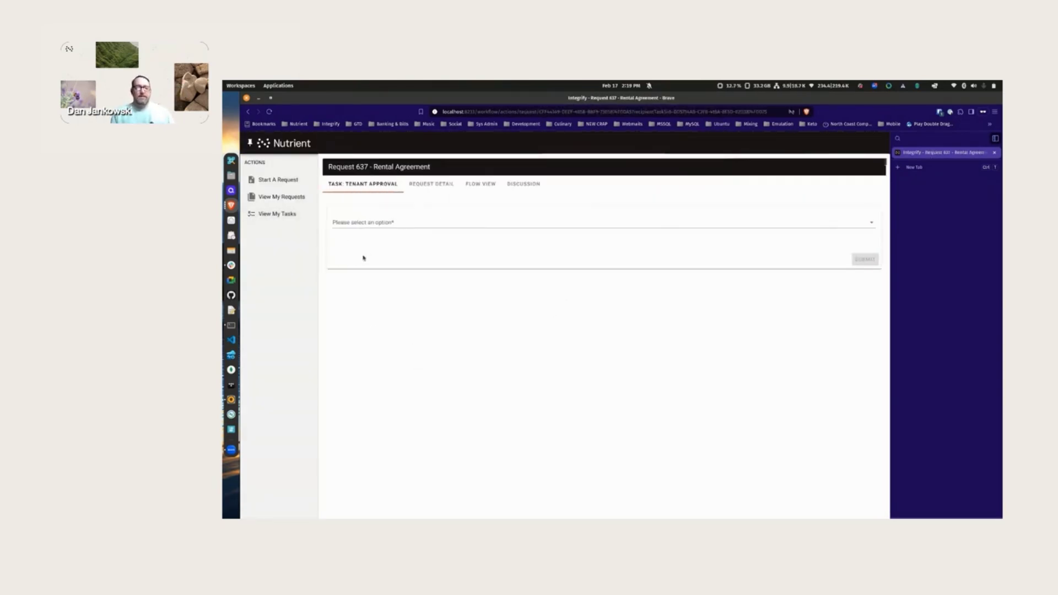
{"action": "left_click", "coordinate": [414, 269]}
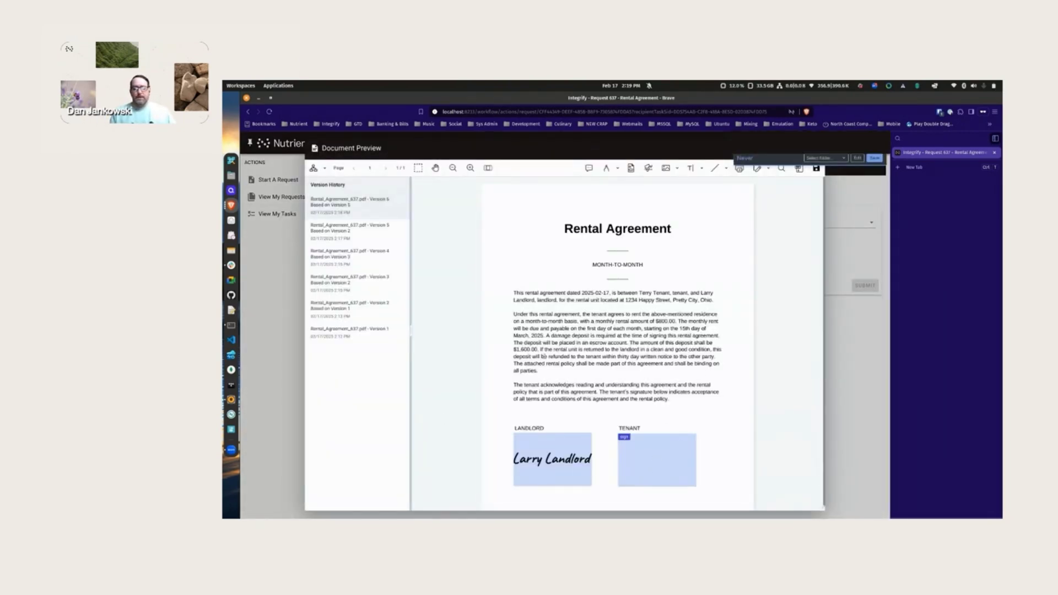
{"action": "left_click", "coordinate": [649, 464]}
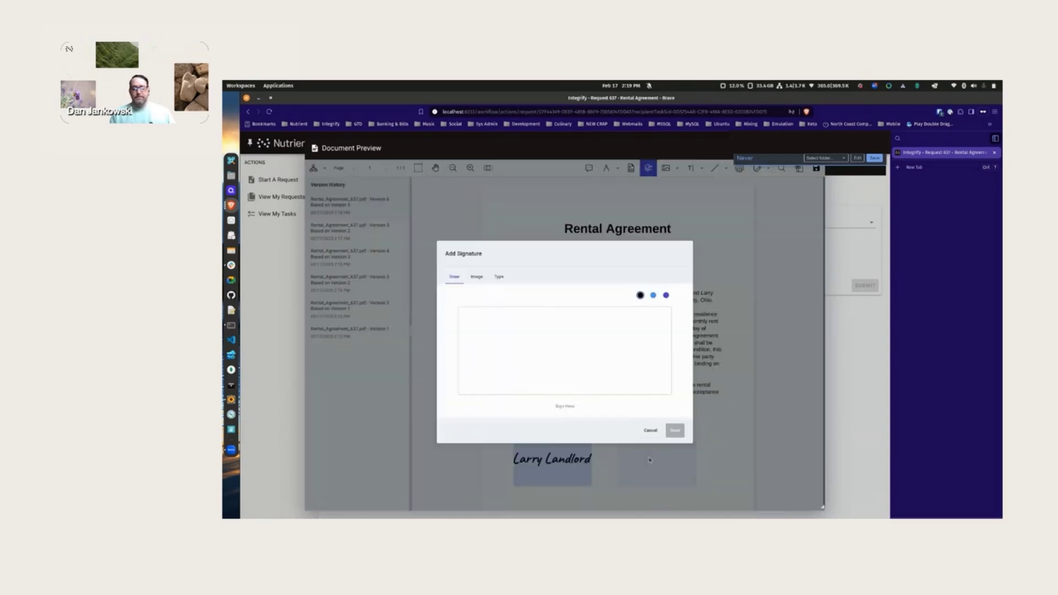
{"action": "left_click", "coordinate": [499, 276]}
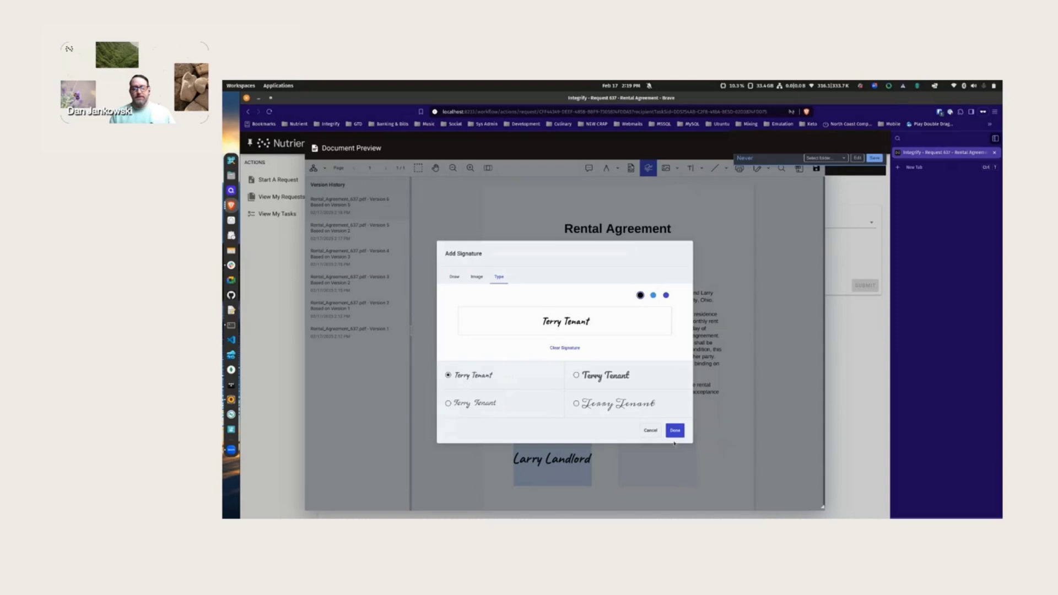
{"action": "left_click", "coordinate": [576, 404]}
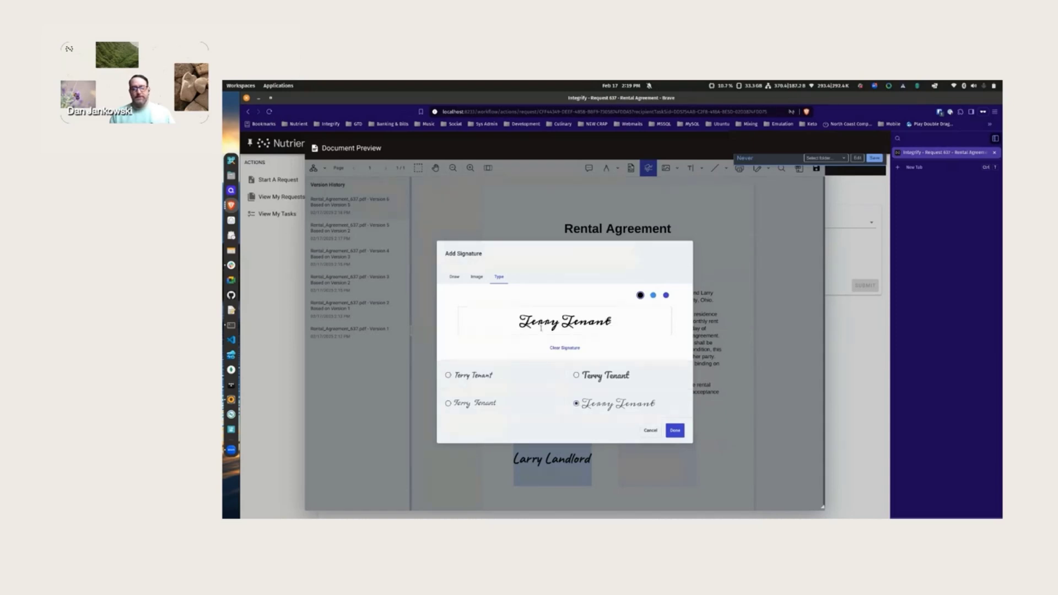
{"action": "left_click", "coordinate": [675, 429]}
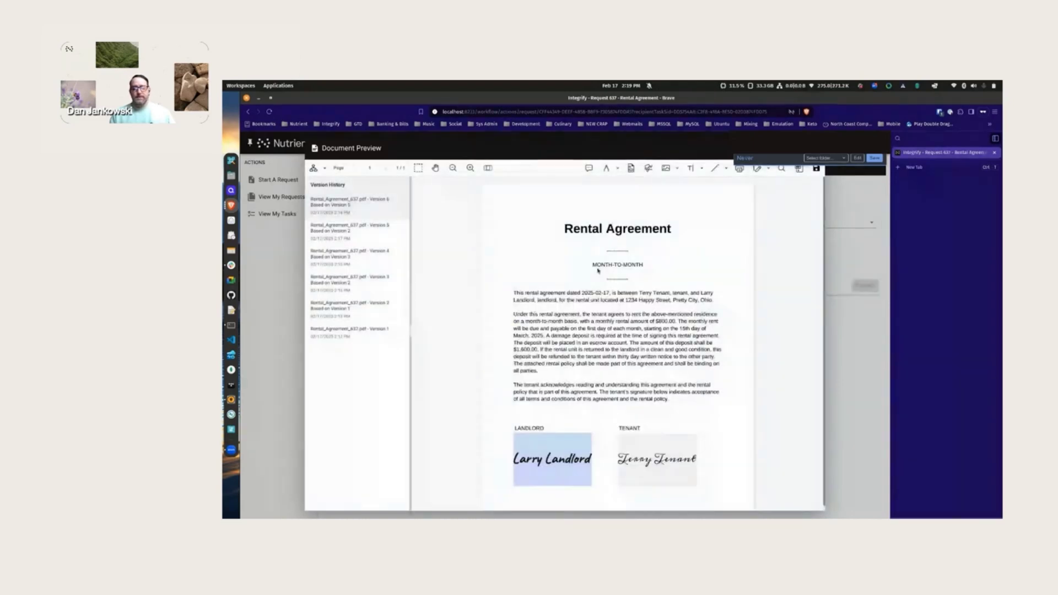
{"action": "left_click", "coordinate": [816, 168]}
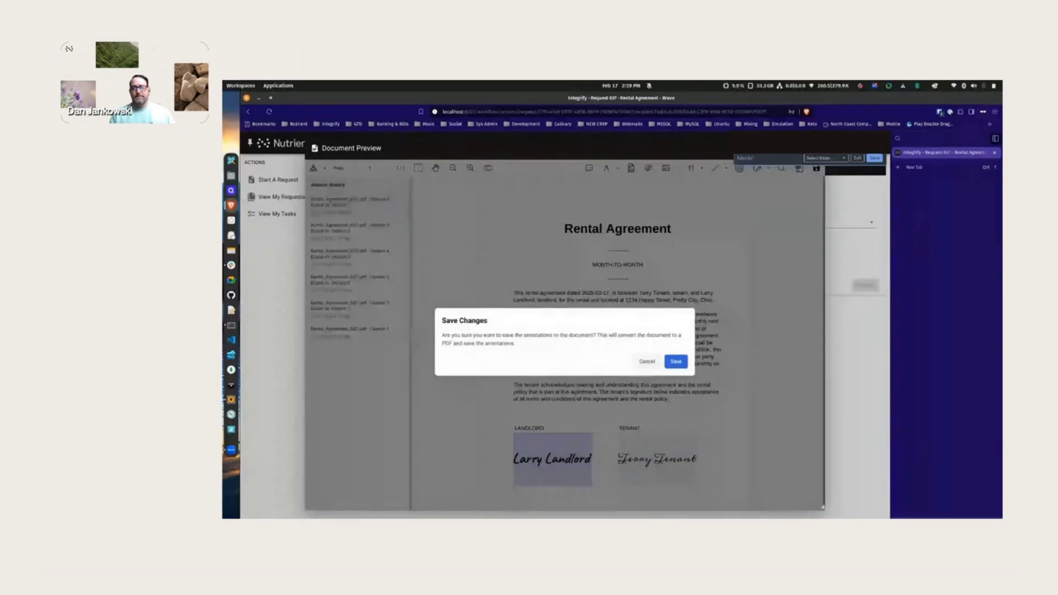
{"action": "left_click", "coordinate": [686, 362]}
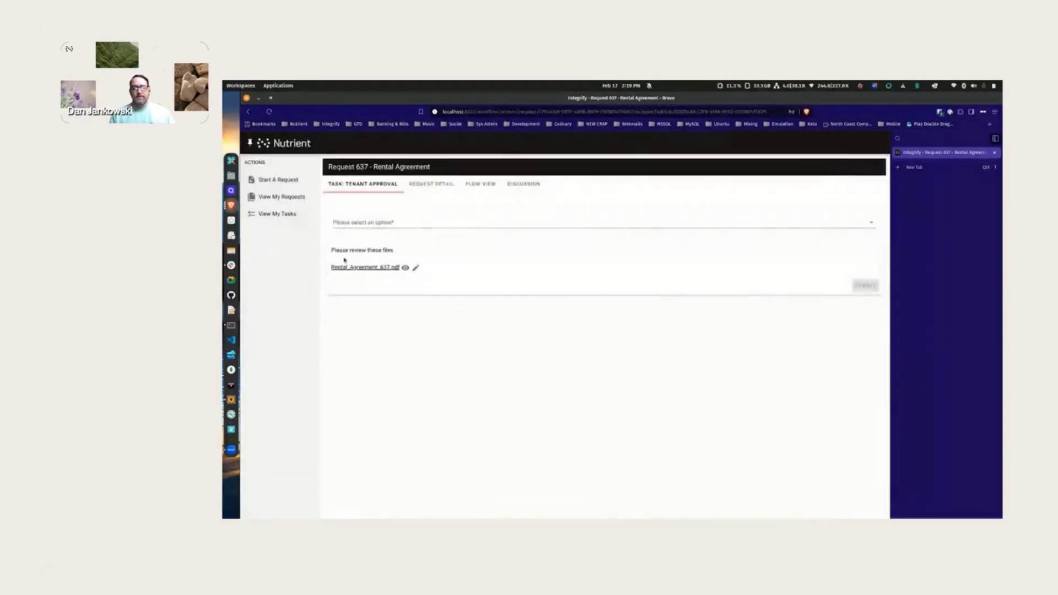
- Approve the Tenant Approval task and view Request 637's completed flow diagram
{"action": "left_click", "coordinate": [396, 224]}
{"action": "left_click", "coordinate": [374, 231]}
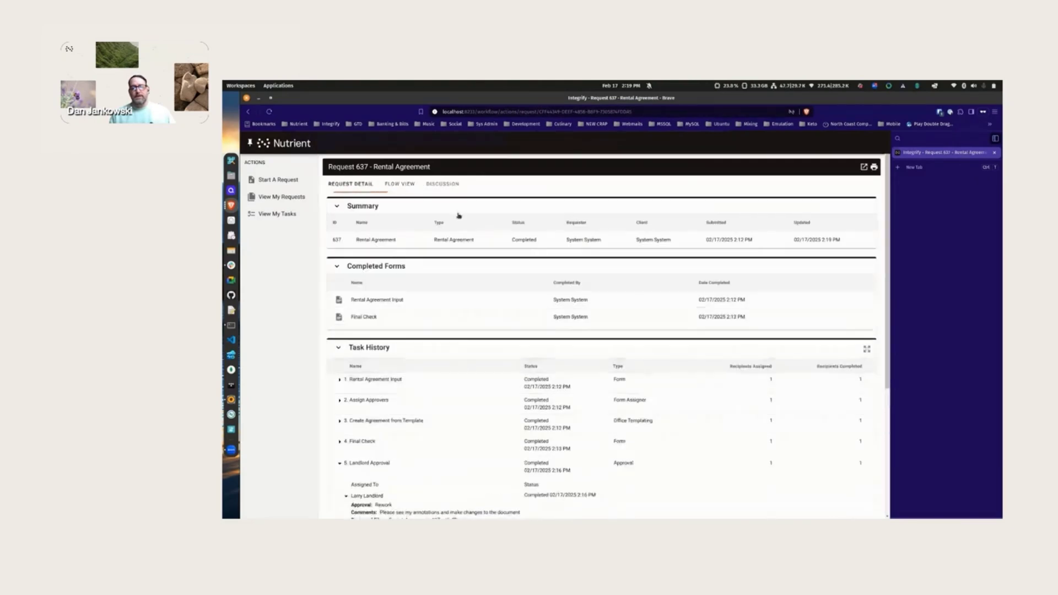
{"action": "left_click", "coordinate": [400, 184]}
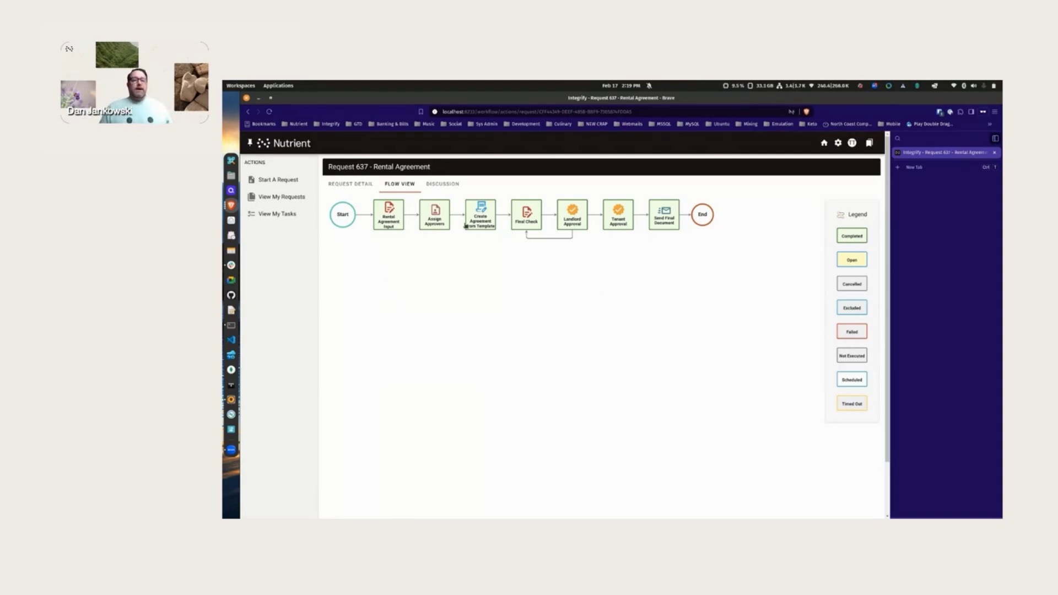
- Switch to the other Nutrient Workflow Brave window
{"action": "right_click", "coordinate": [231, 205]}
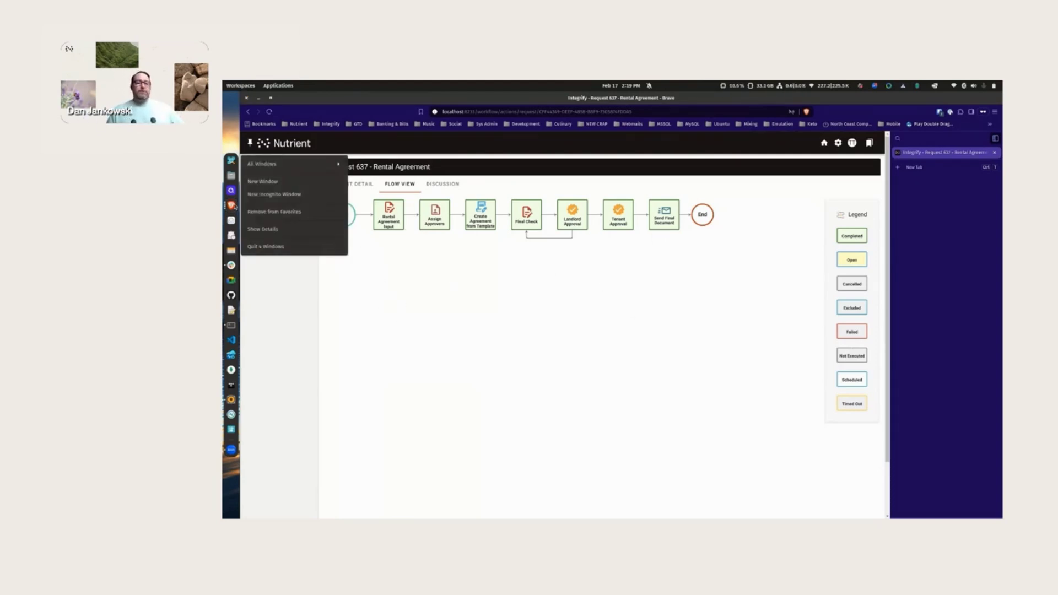
{"action": "left_click", "coordinate": [263, 164]}
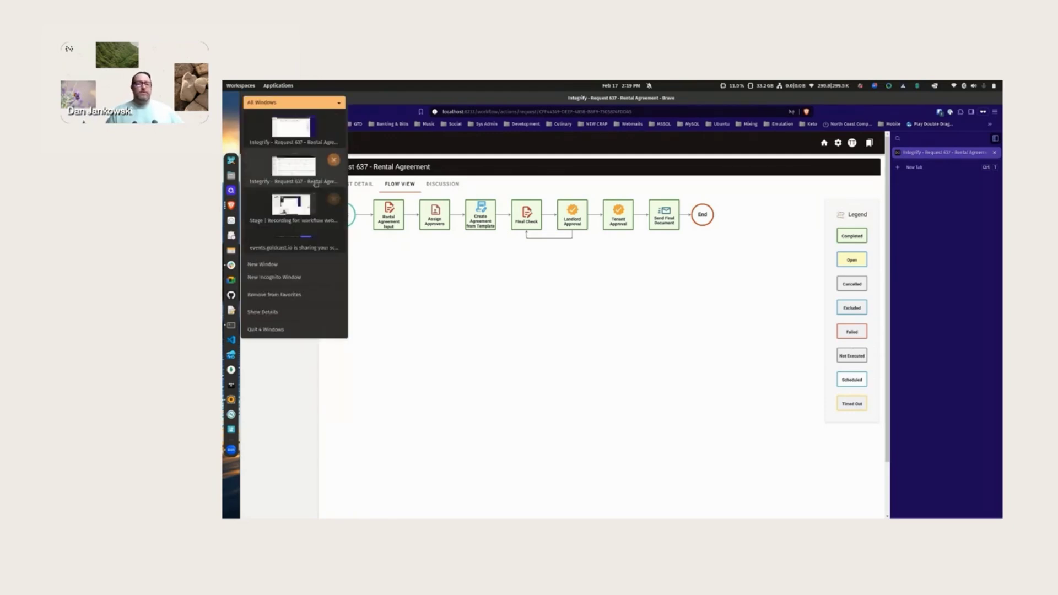
{"action": "left_click", "coordinate": [297, 168]}
- Open the Rental Agreement process and preview the Create Agreement from Template DOCX template
{"action": "left_click", "coordinate": [271, 316]}
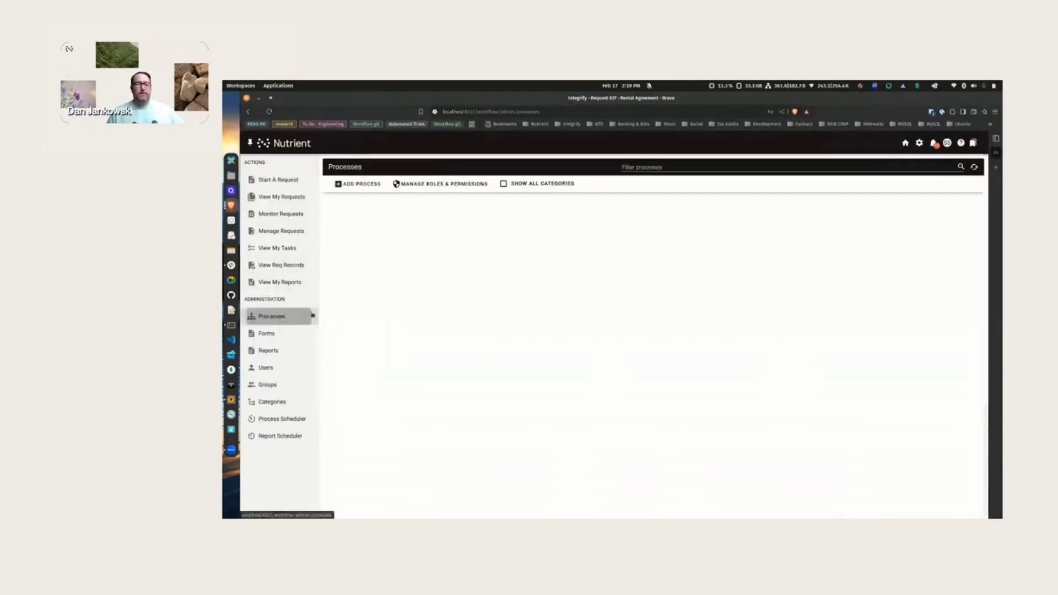
{"action": "left_click", "coordinate": [353, 287]}
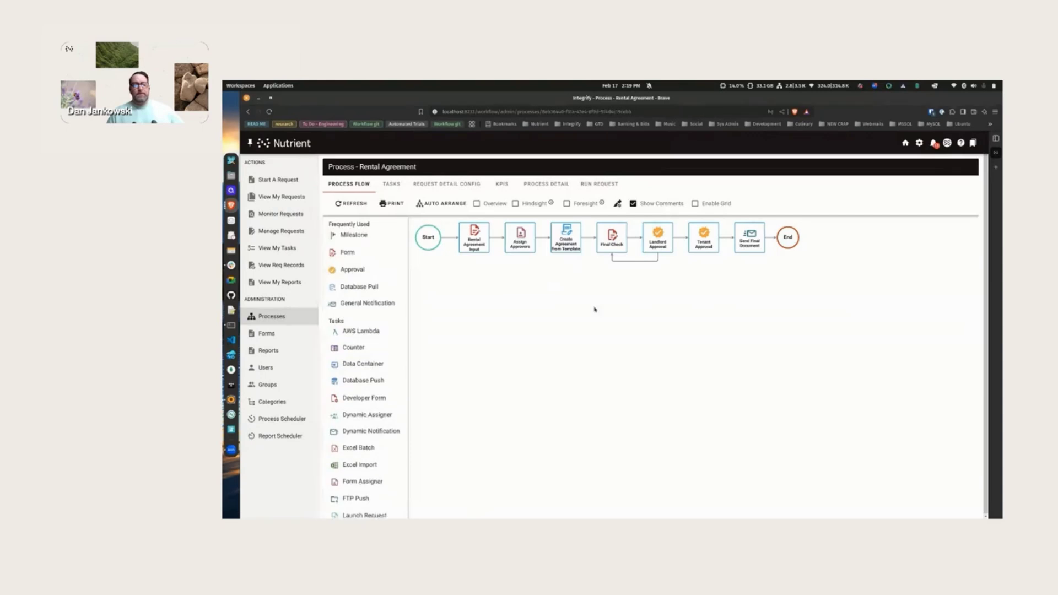
{"action": "left_click", "coordinate": [575, 246]}
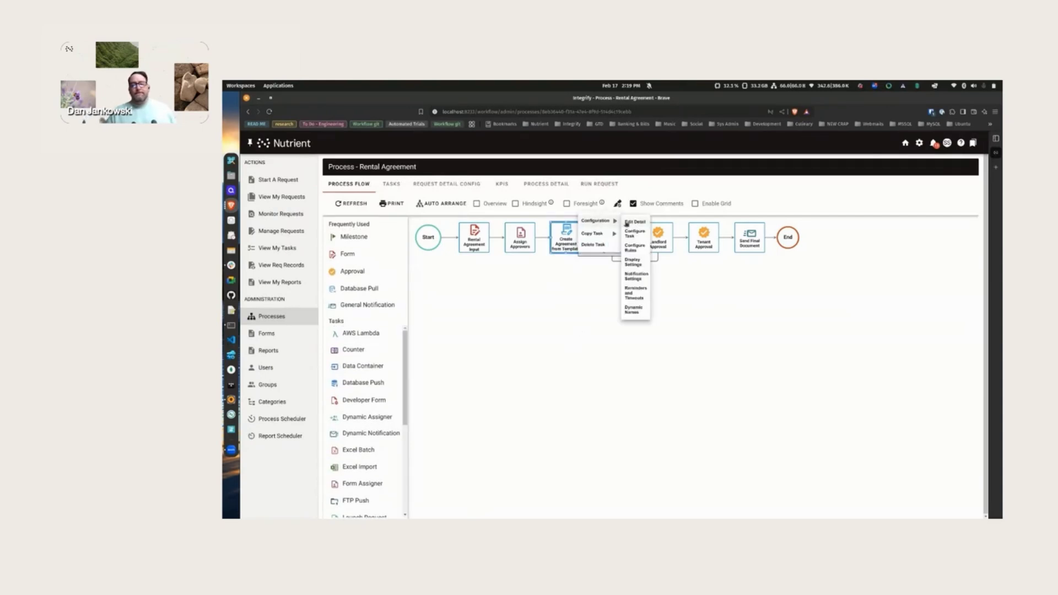
{"action": "left_click", "coordinate": [635, 237]}
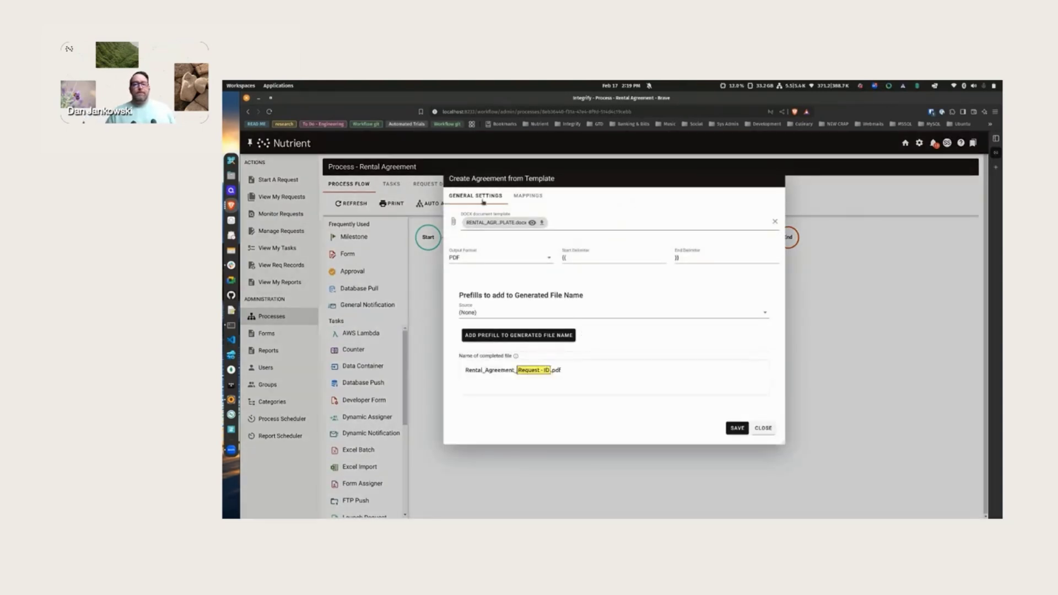
{"action": "left_click", "coordinate": [763, 428]}
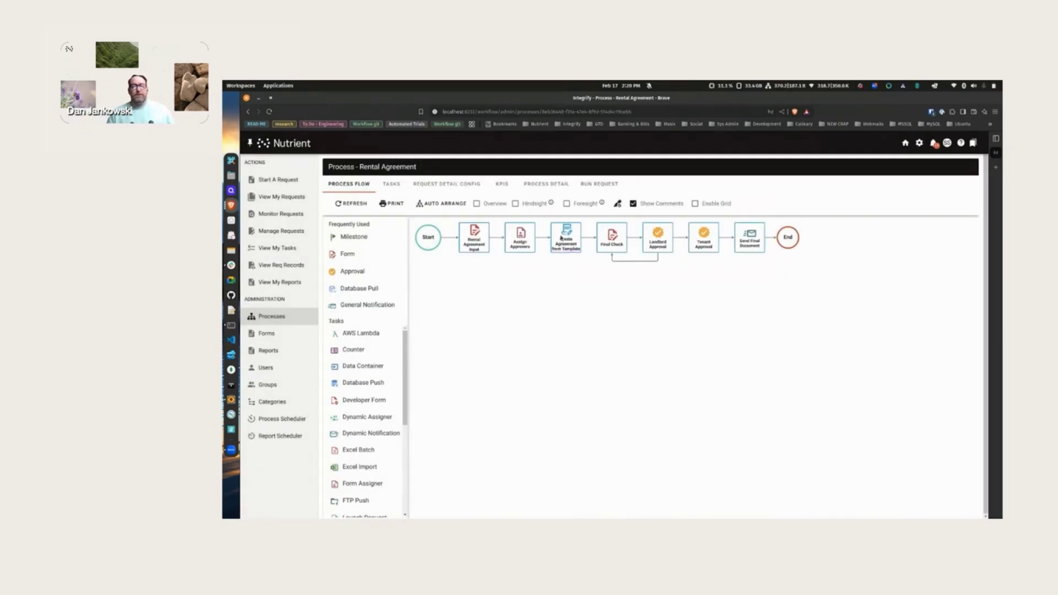
{"action": "left_click", "coordinate": [562, 238]}
{"action": "mouse_move", "coordinate": [598, 212]}
{"action": "left_click", "coordinate": [634, 229]}
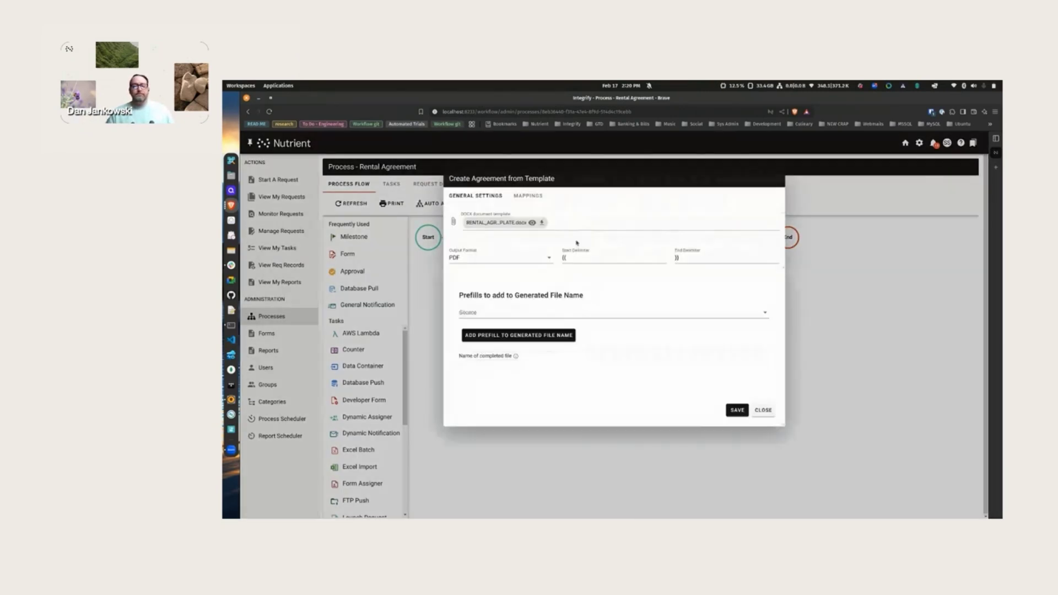
{"action": "left_click", "coordinate": [532, 223]}
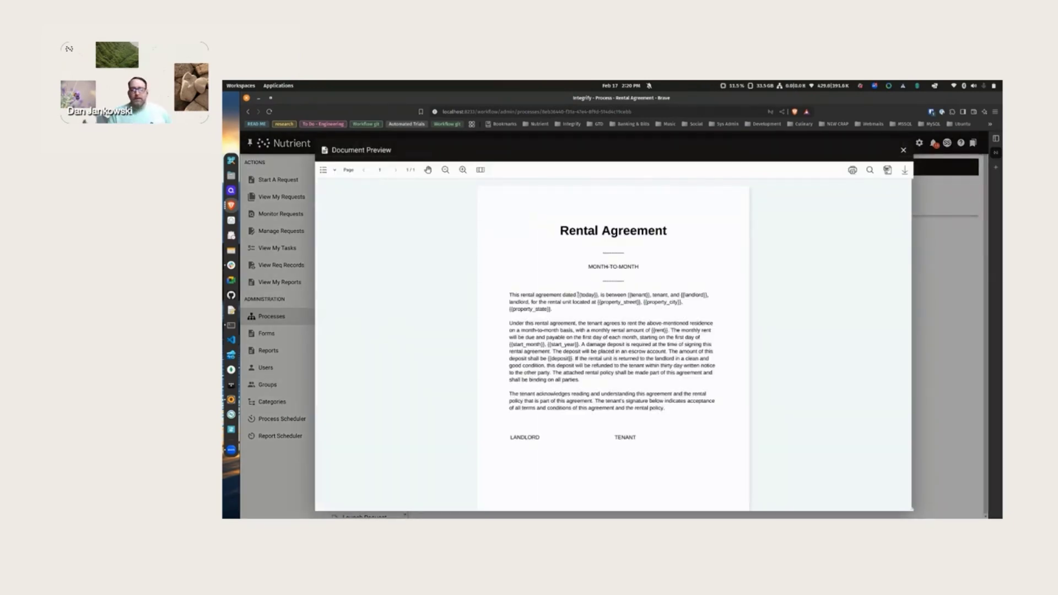
- Inspect the {{today}} placeholder in the template preview, then close the preview
{"action": "left_click_drag", "start_coordinate": [578, 295], "coordinate": [588, 295]}
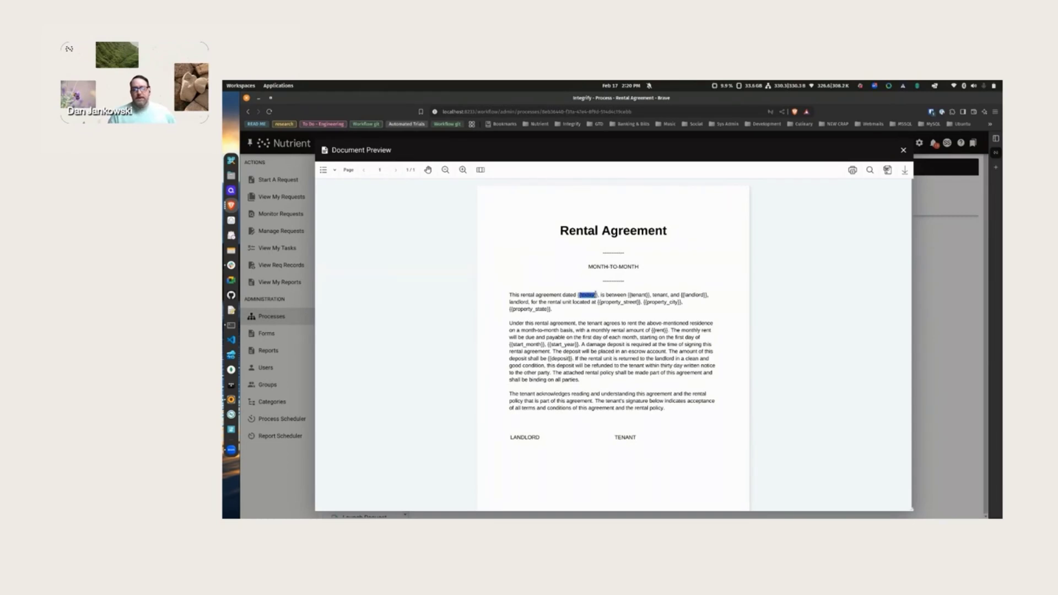
{"action": "left_click", "coordinate": [595, 295]}
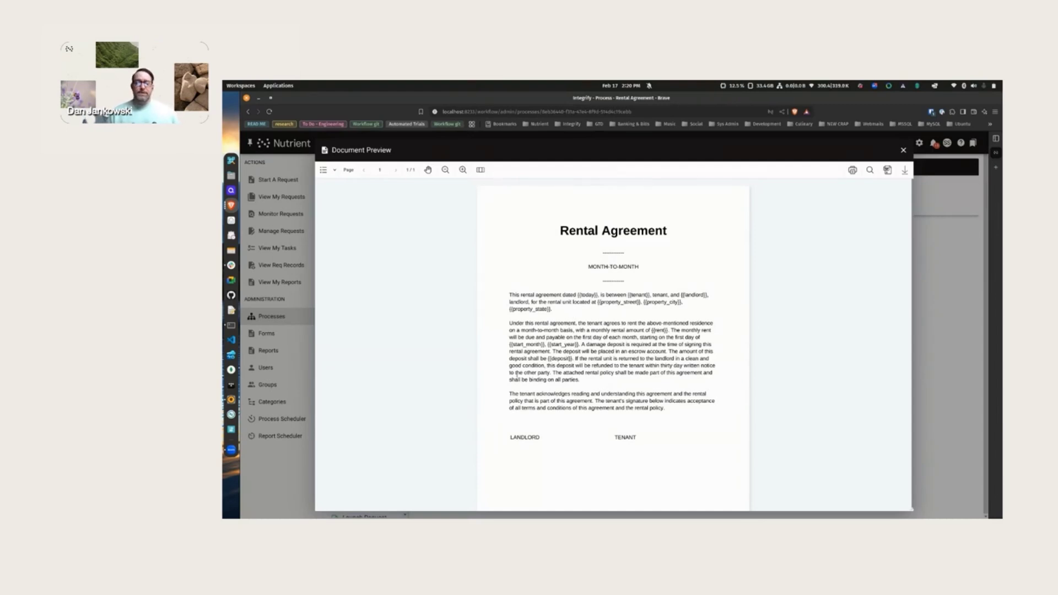
{"action": "left_click", "coordinate": [903, 150]}
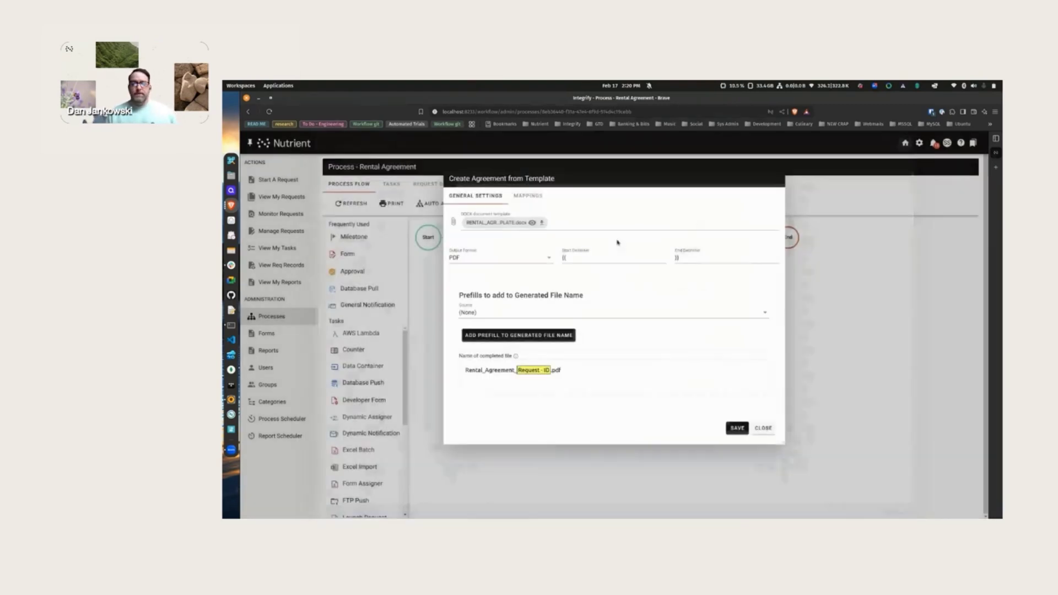
- Check the start_month placeholder's mapping to Rental Agreement Input fields, then close the template settings
{"action": "left_click", "coordinate": [539, 197]}
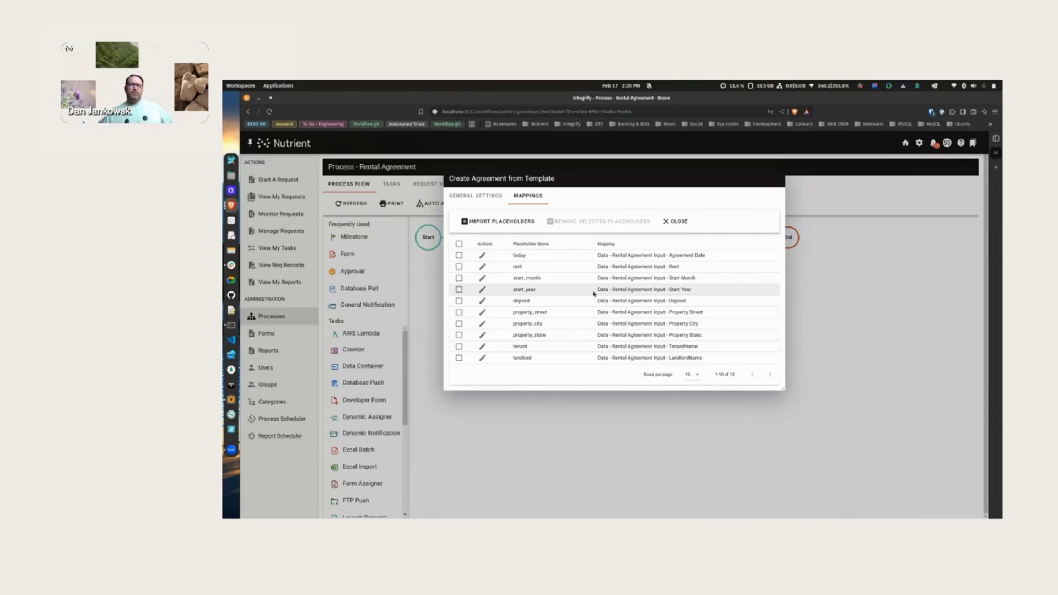
{"action": "left_click", "coordinate": [482, 278]}
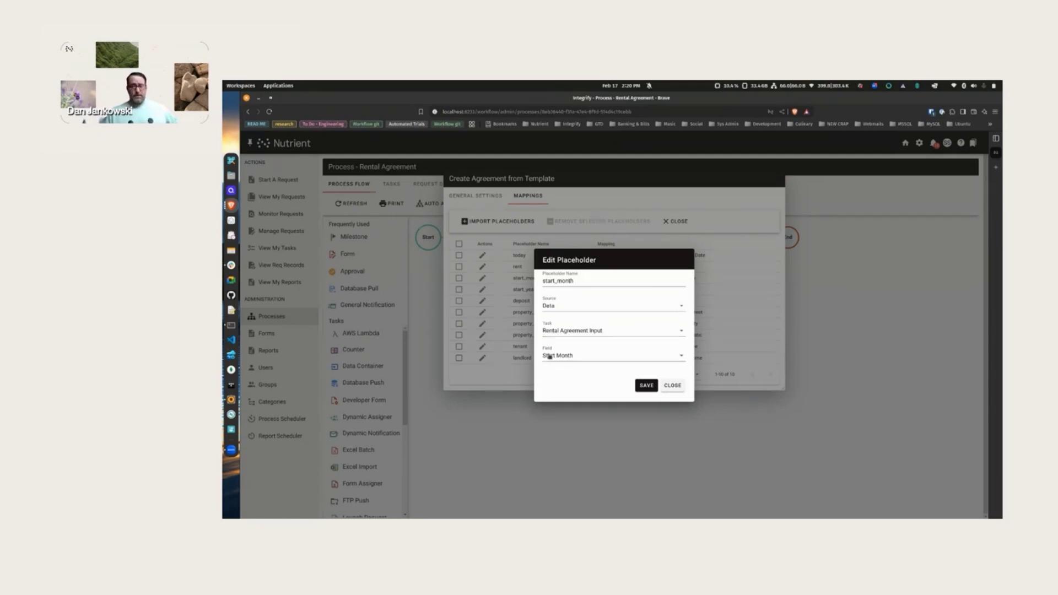
{"action": "left_click", "coordinate": [672, 385]}
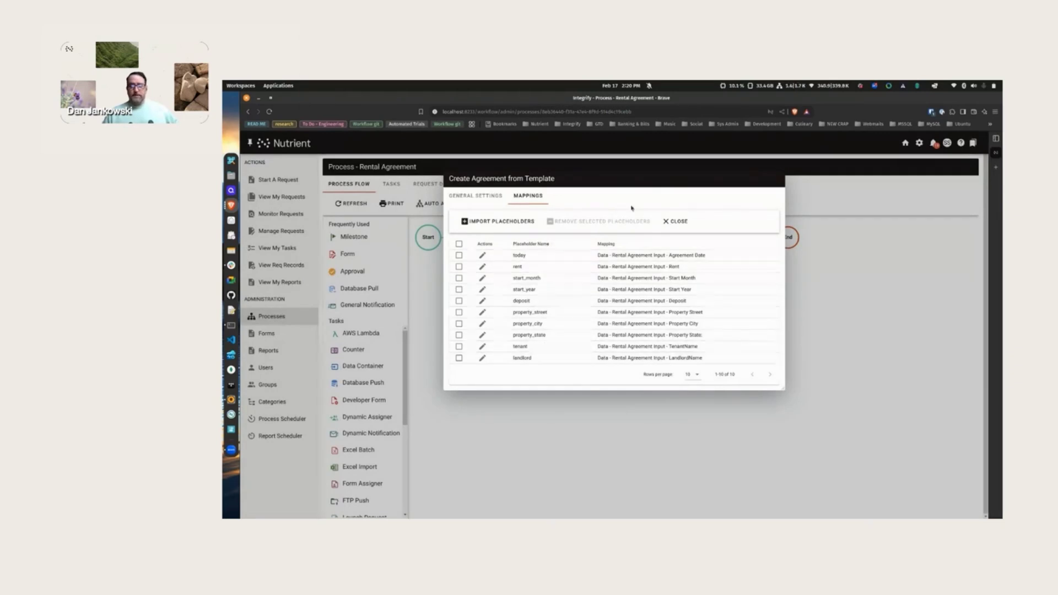
{"action": "left_click", "coordinate": [688, 224]}
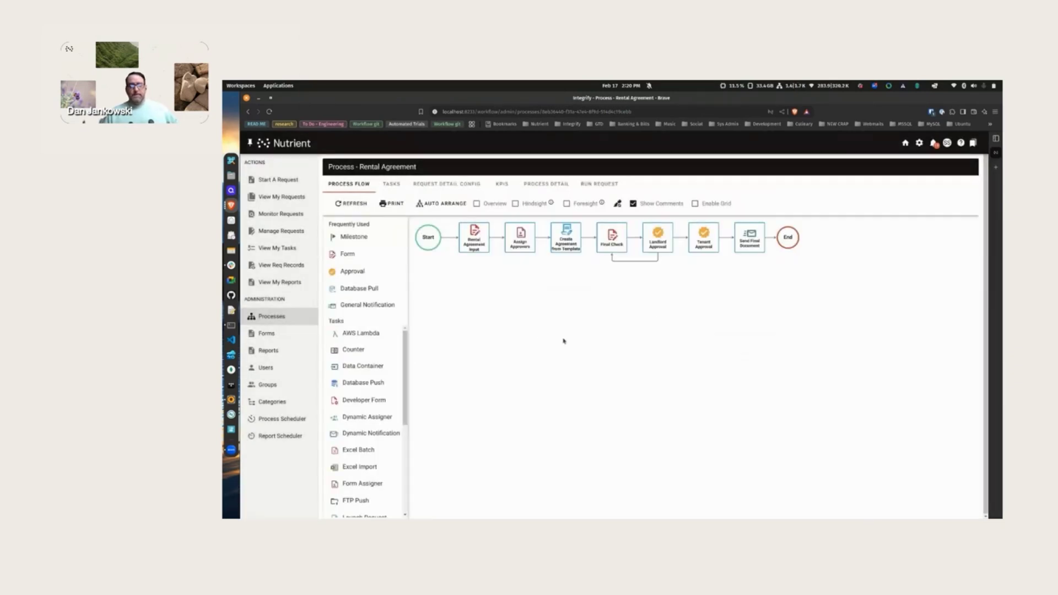
{"action": "left_click", "coordinate": [658, 236]}
{"action": "mouse_move", "coordinate": [689, 216]}
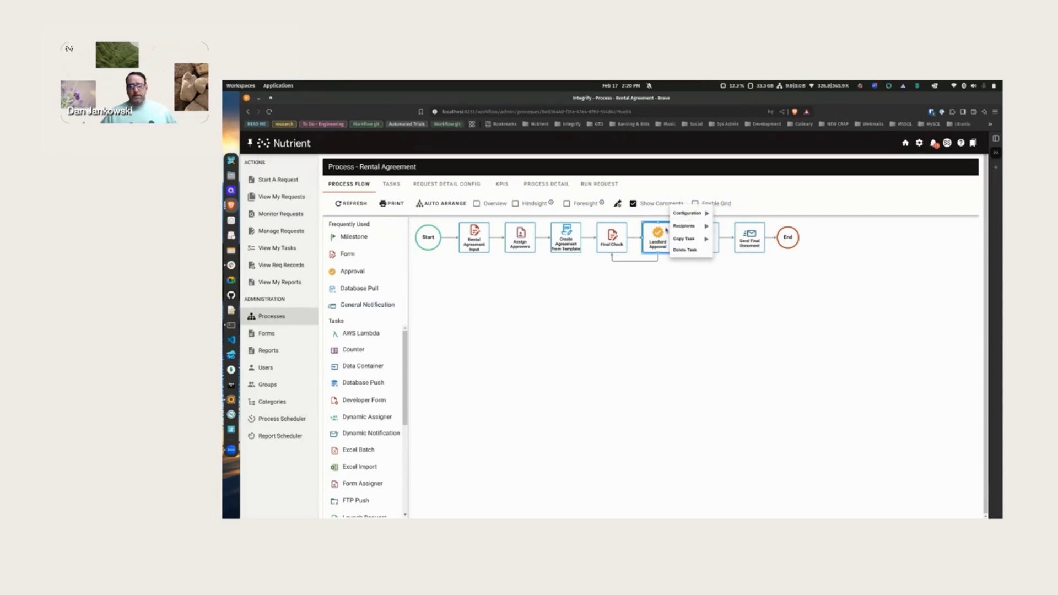
{"action": "left_click", "coordinate": [728, 226]}
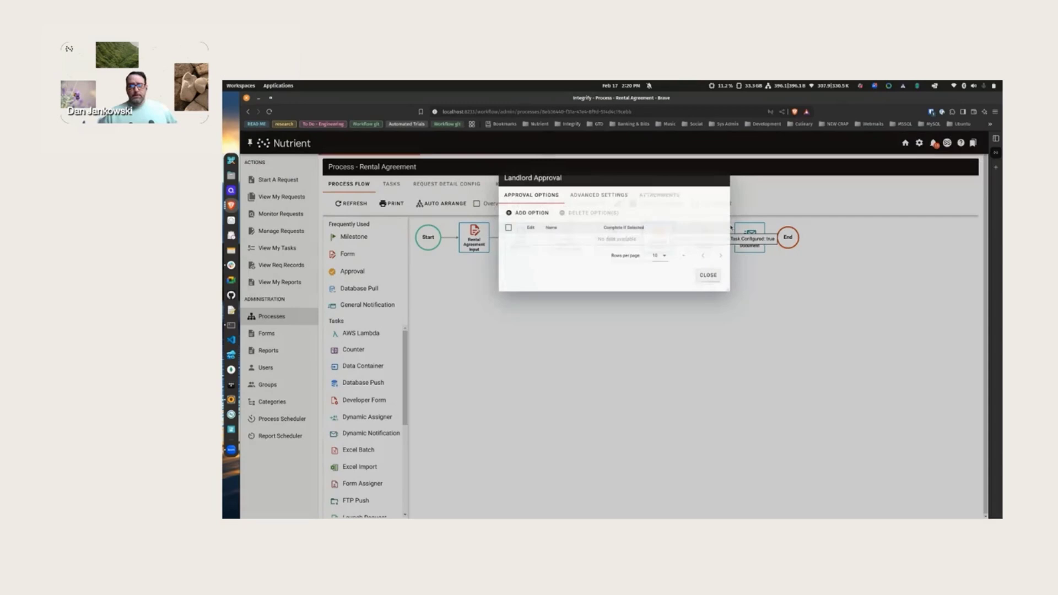
{"action": "left_click", "coordinate": [661, 197]}
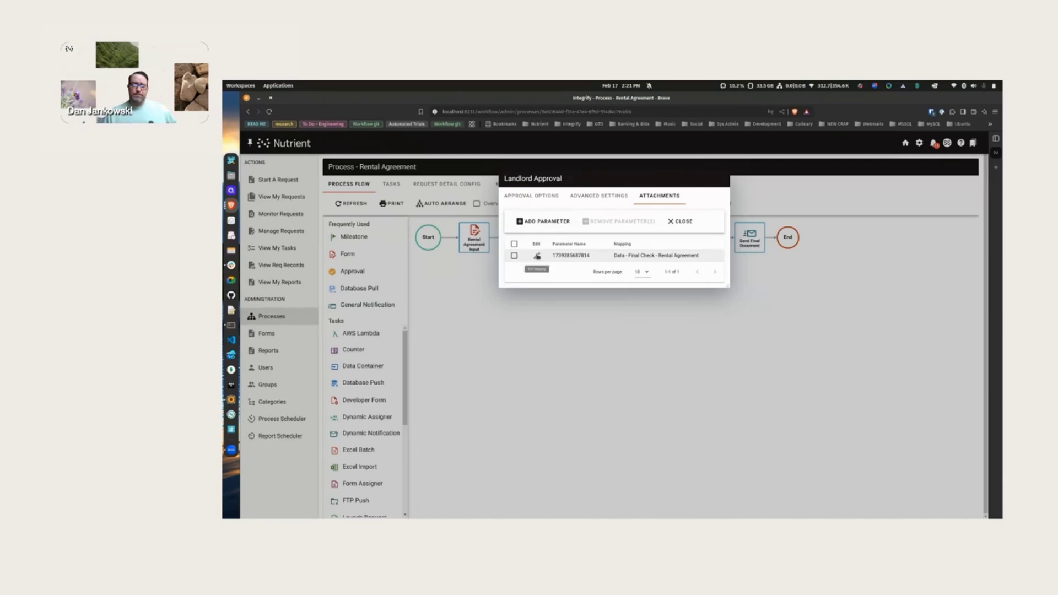
{"action": "left_click", "coordinate": [537, 256]}
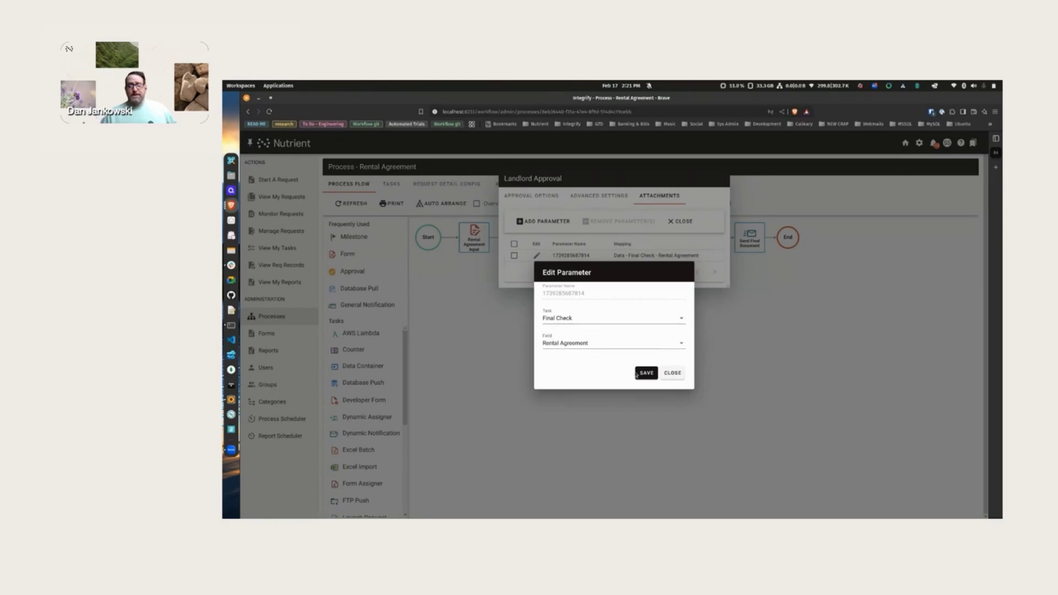
{"action": "left_click", "coordinate": [672, 373]}
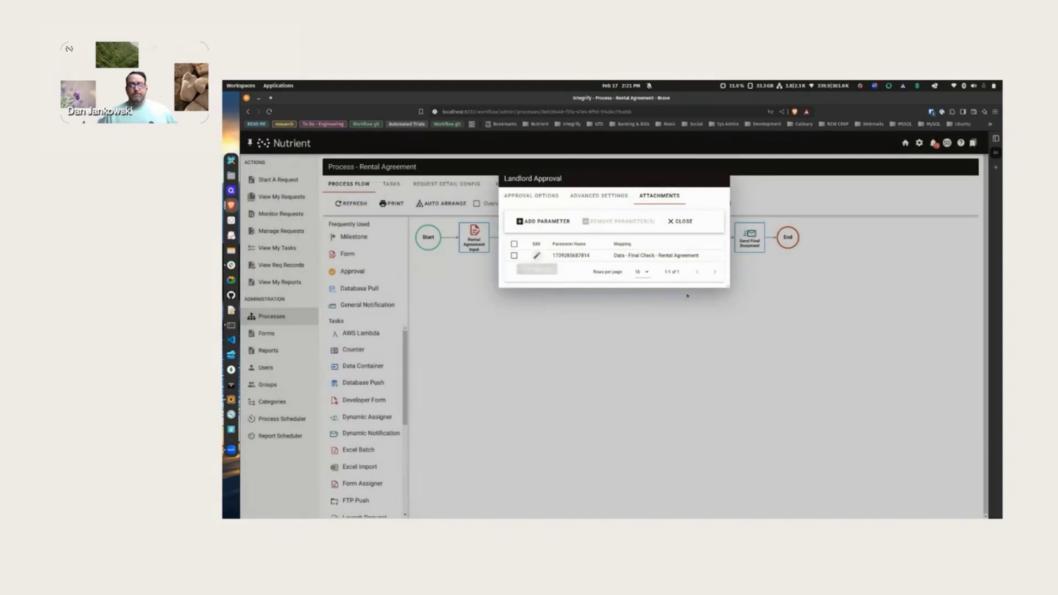
{"action": "left_click", "coordinate": [681, 221]}
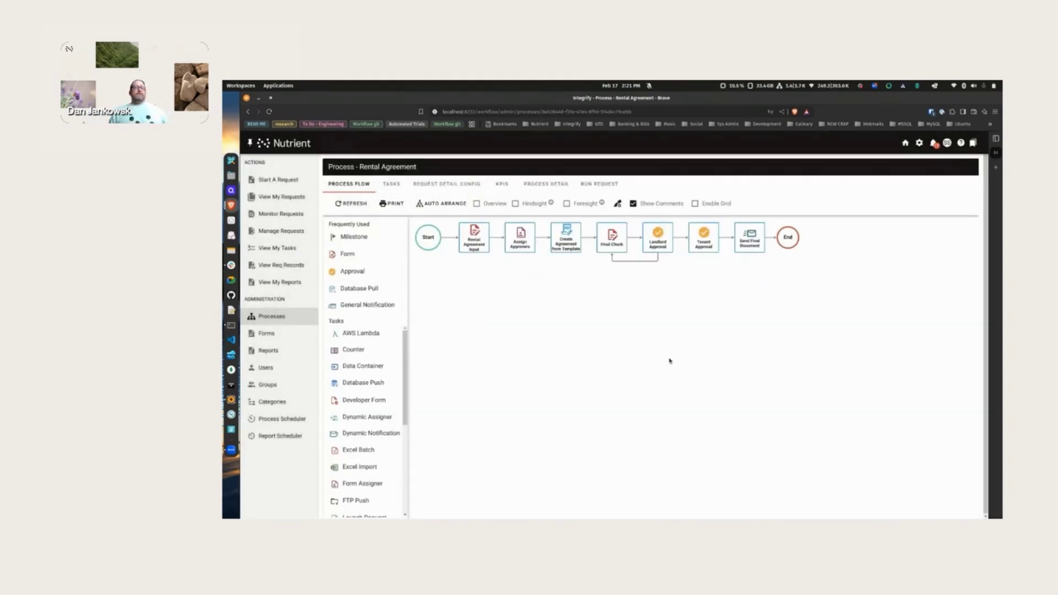